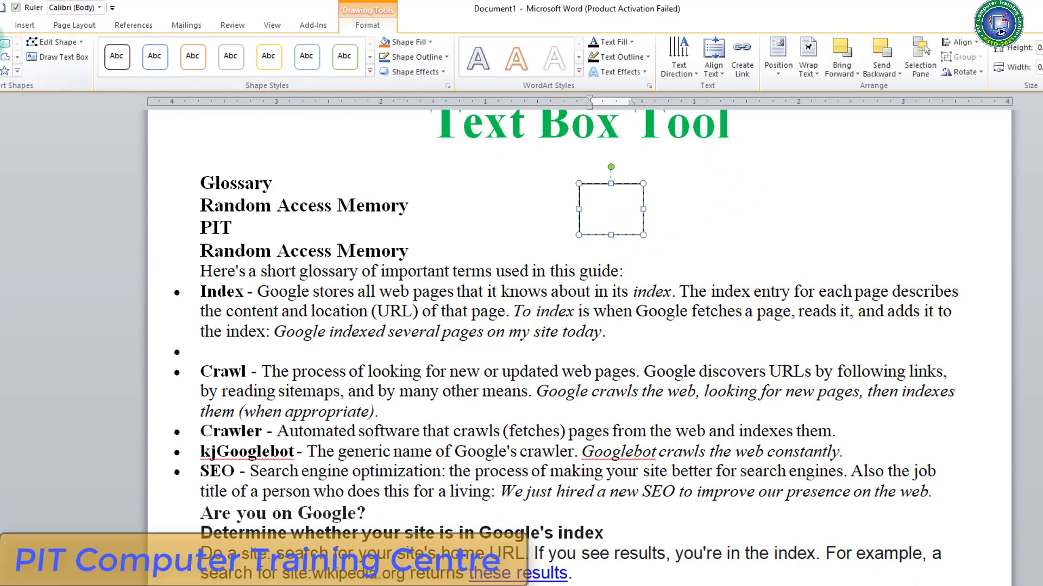
Draw a second text box to the right of the existing empty box, level with the Glossary lines.
{"action": "left_click", "coordinate": [15, 28]}
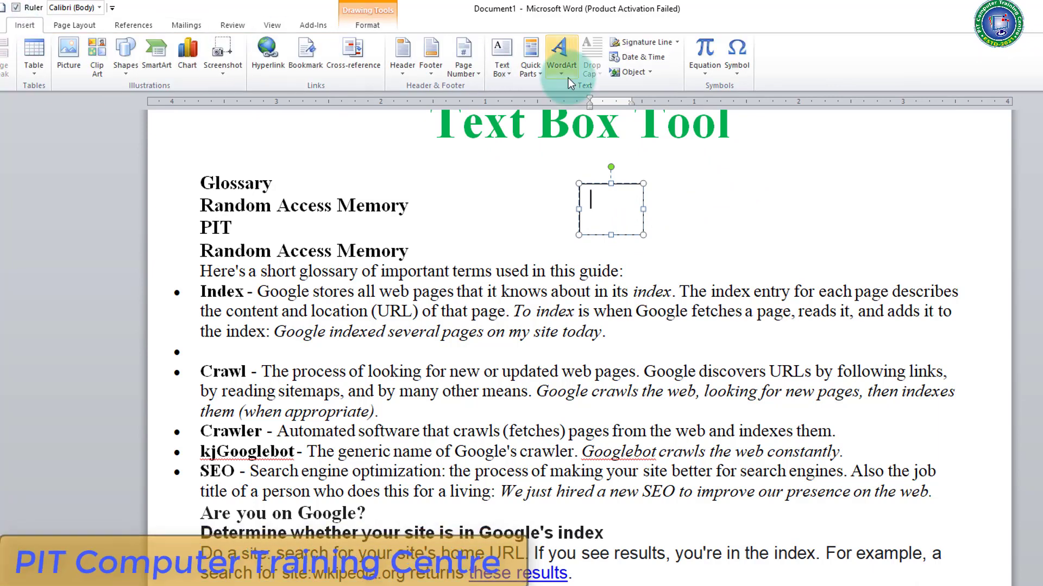
{"action": "left_click", "coordinate": [505, 65]}
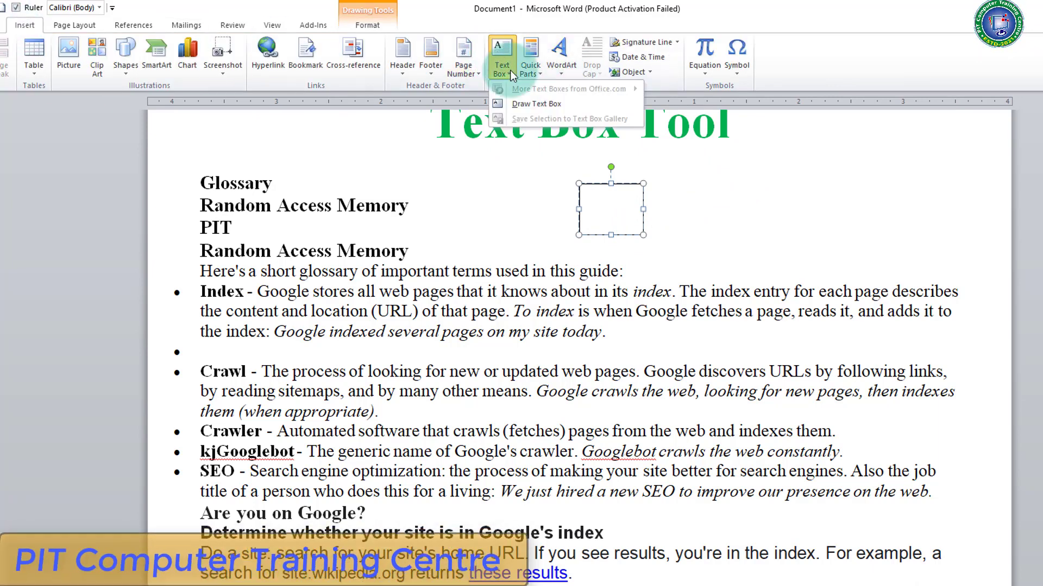
{"action": "left_click", "coordinate": [506, 76]}
{"action": "left_click", "coordinate": [506, 74]}
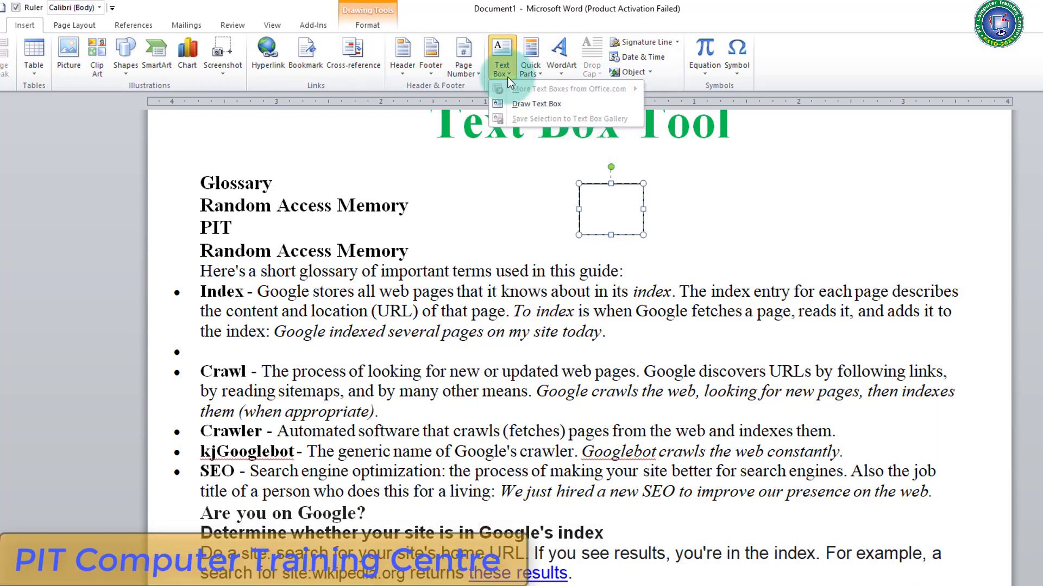
{"action": "left_click", "coordinate": [527, 103]}
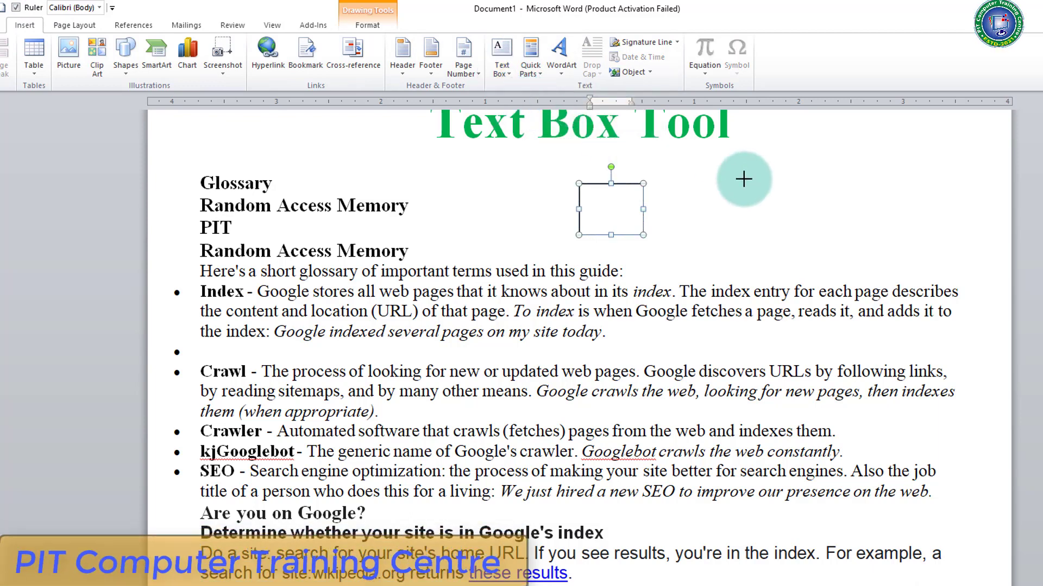
{"action": "left_click_drag", "start_coordinate": [730, 178], "coordinate": [828, 242]}
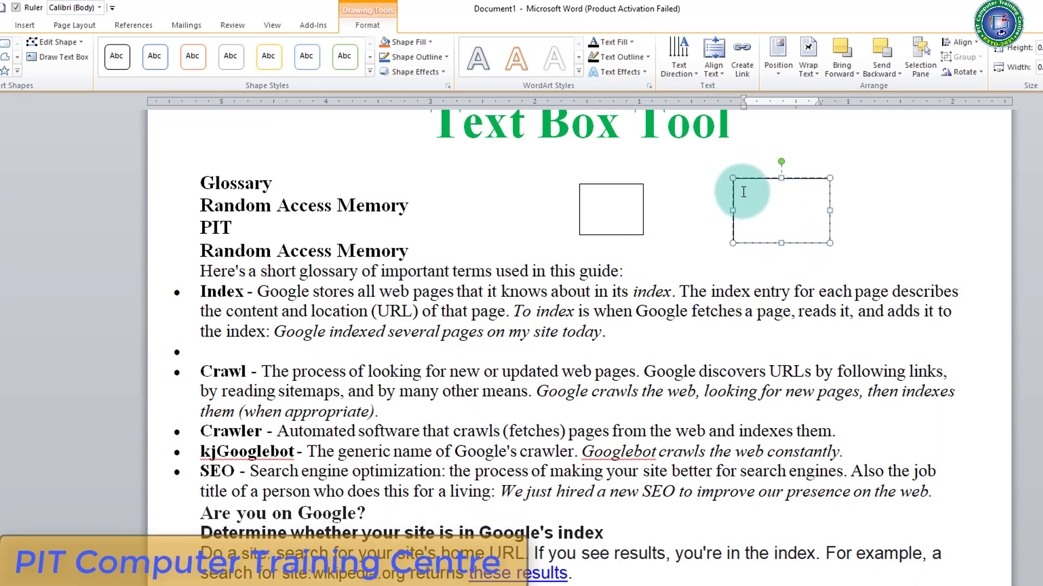
Enter PIT in the new text box and move the box to the page's upper-left area, over the Glossary heading.
{"action": "left_click_drag", "start_coordinate": [760, 179], "coordinate": [488, 177]}
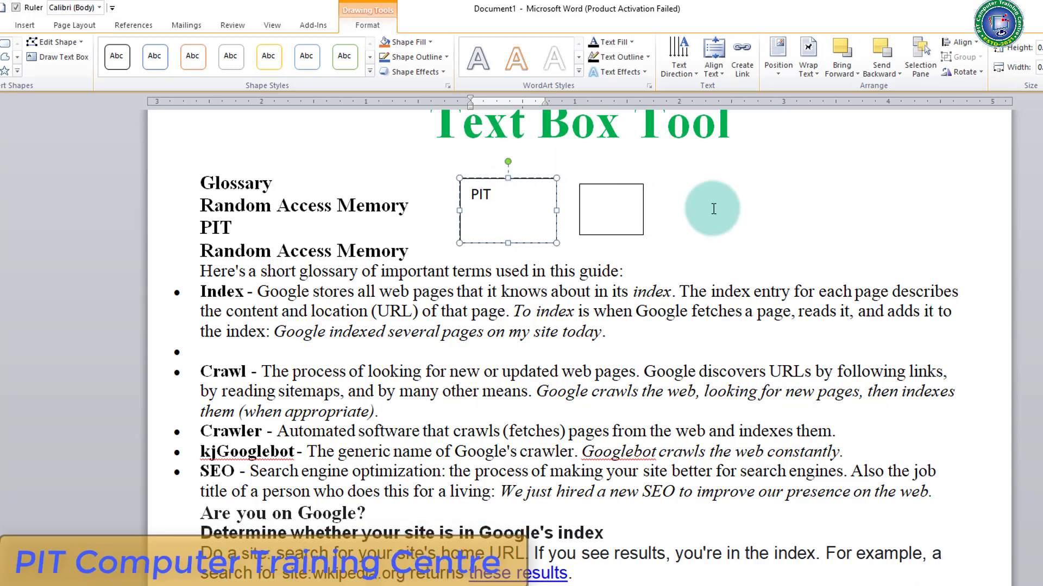
{"action": "left_click", "coordinate": [680, 216]}
{"action": "left_click", "coordinate": [513, 184]}
{"action": "left_click_drag", "start_coordinate": [531, 174], "coordinate": [169, 156]}
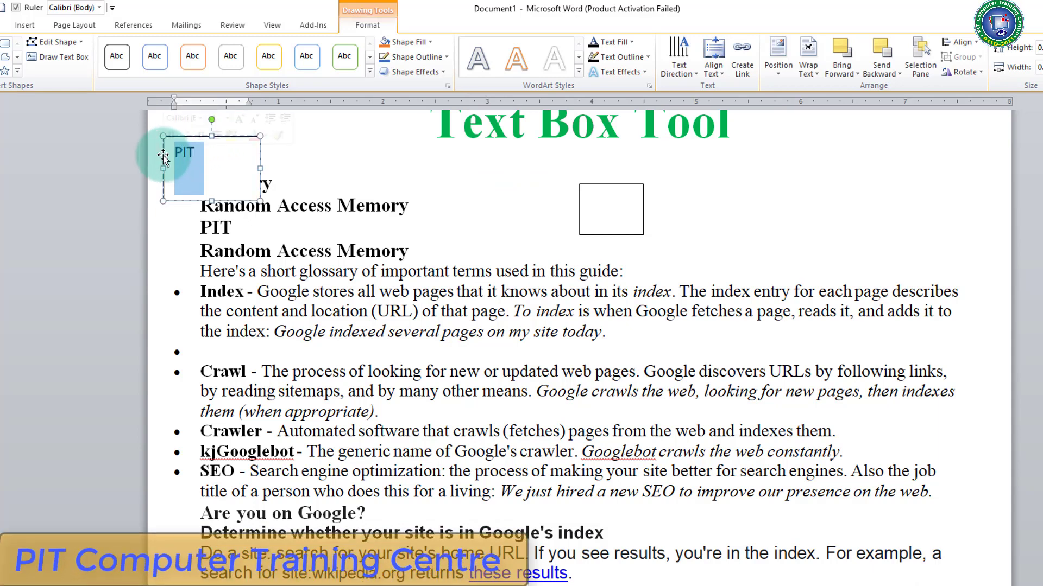
Enlarge the PIT text in the text box to font size 23.
{"action": "key", "text": "ctrl+]"}
{"action": "key", "text": "ctrl+]"}
{"action": "key", "text": "ctrl+]"}
{"action": "key", "text": "ctrl+]"}
{"action": "key", "text": "ctrl+]"}
{"action": "key", "text": "ctrl+]"}
{"action": "key", "text": "ctrl+]"}
{"action": "key", "text": "ctrl+]"}
{"action": "key", "text": "ctrl+]"}
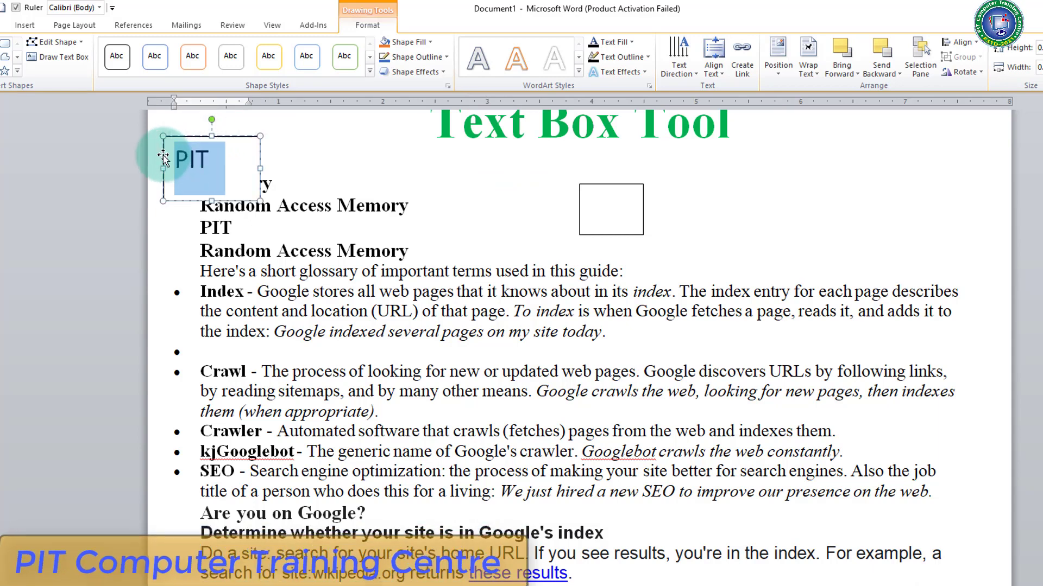
{"action": "left_click", "coordinate": [337, 223]}
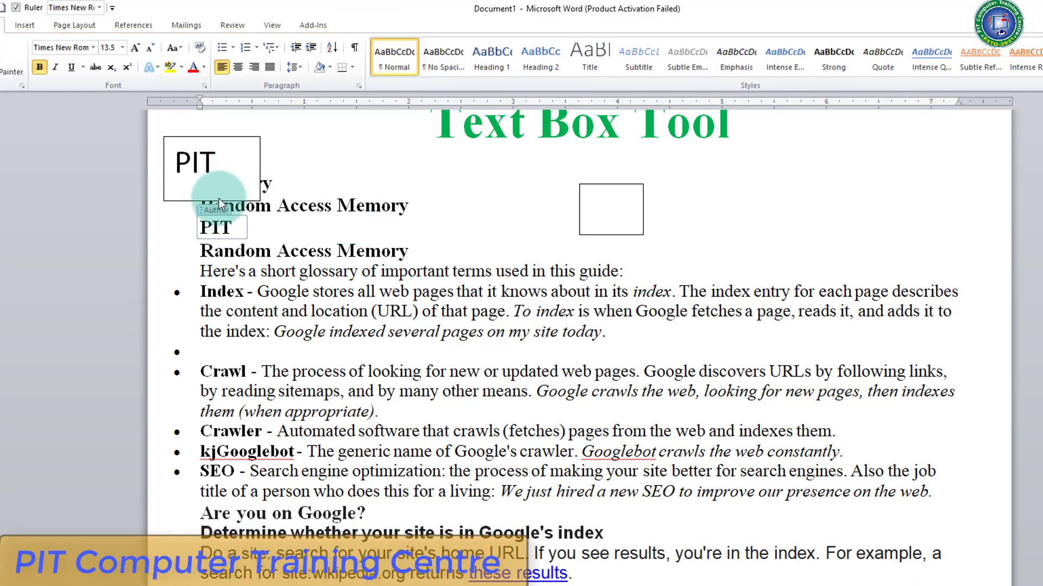
Move the PIT text box to the page's right edge beside the Text Box Tool heading and place the cursor after Glossary.
{"action": "left_click", "coordinate": [223, 162]}
{"action": "left_click_drag", "start_coordinate": [224, 136], "coordinate": [939, 110]}
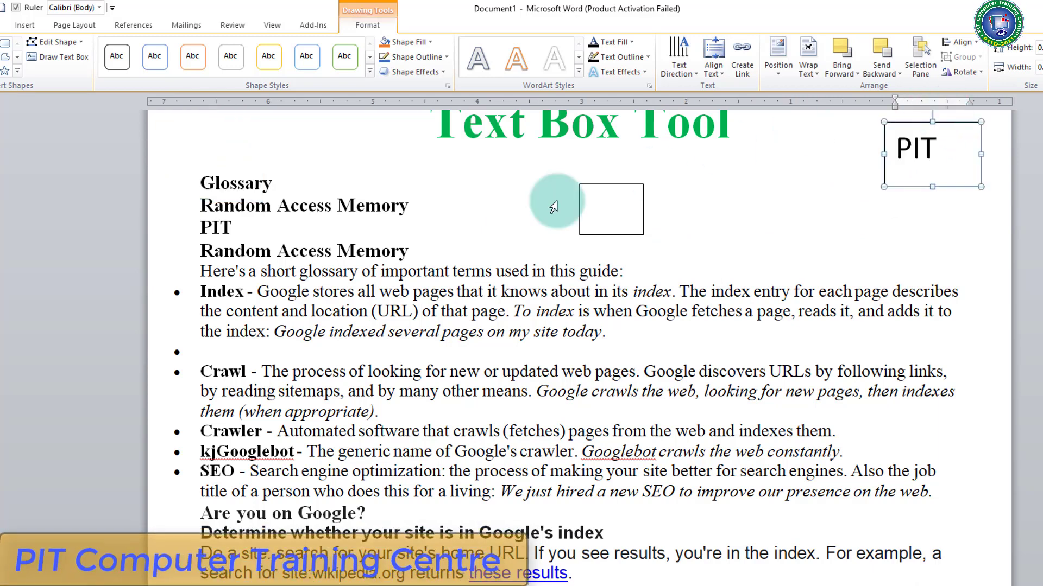
{"action": "left_click", "coordinate": [245, 183]}
{"action": "left_click", "coordinate": [315, 191]}
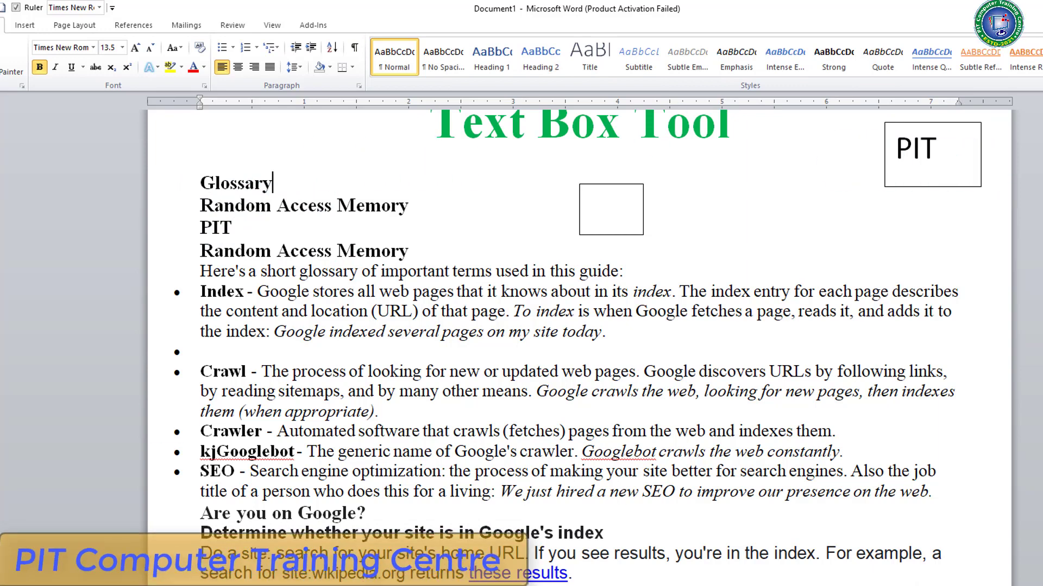
Move the PIT text box just right of the (Text Panel) heading and delete it.
{"action": "left_click", "coordinate": [945, 184]}
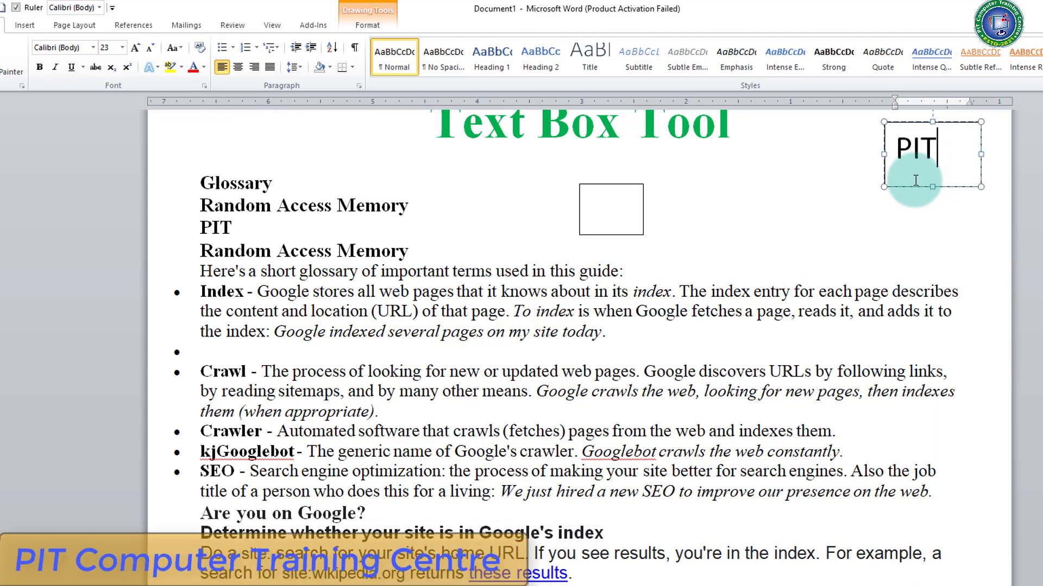
{"action": "left_click_drag", "start_coordinate": [917, 188], "coordinate": [766, 229]}
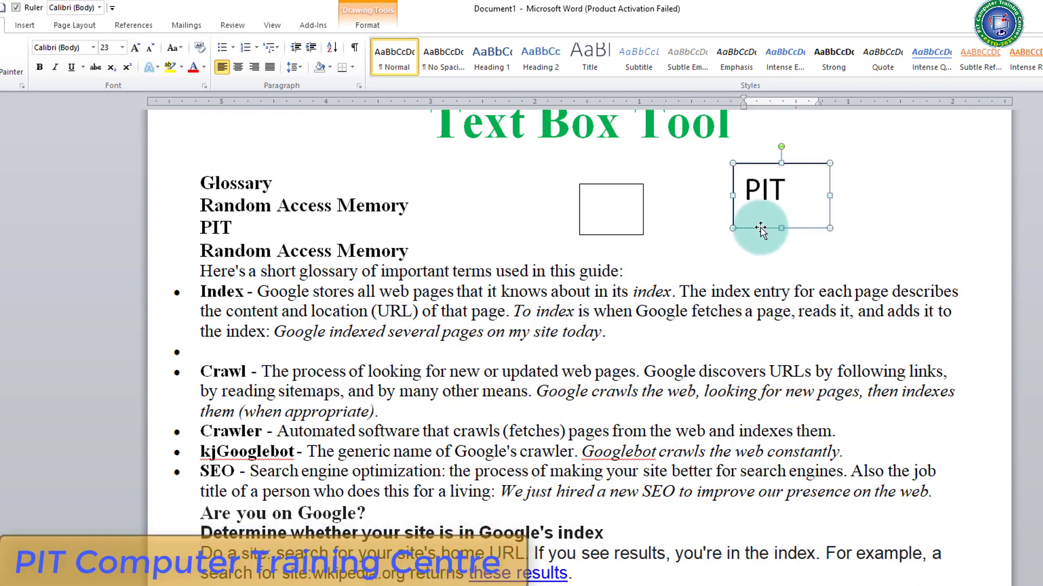
{"action": "scroll", "coordinate": [760, 260], "scroll_direction": "up", "scroll_amount": 3}
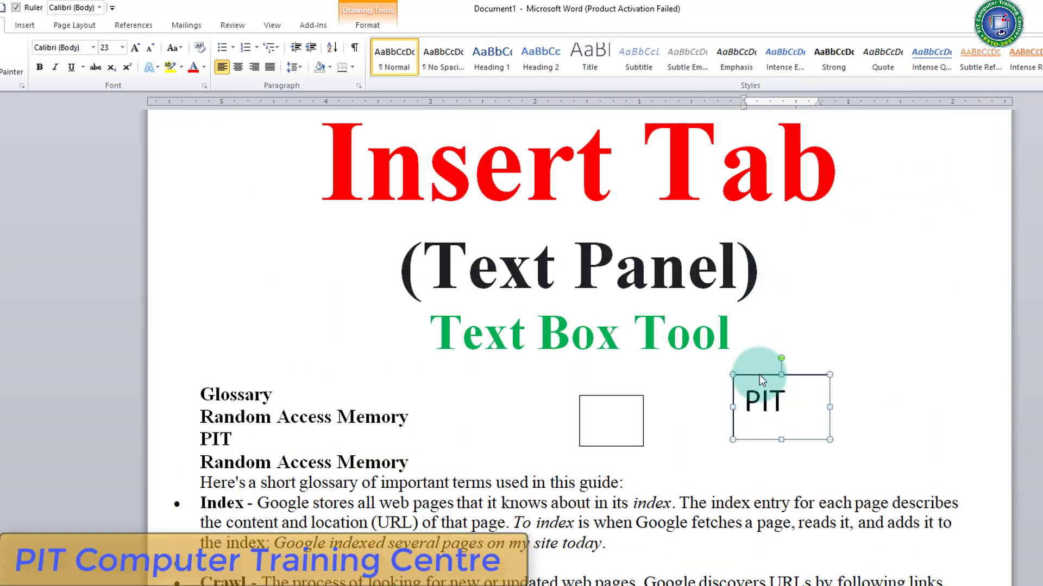
{"action": "left_click_drag", "start_coordinate": [759, 375], "coordinate": [806, 228]}
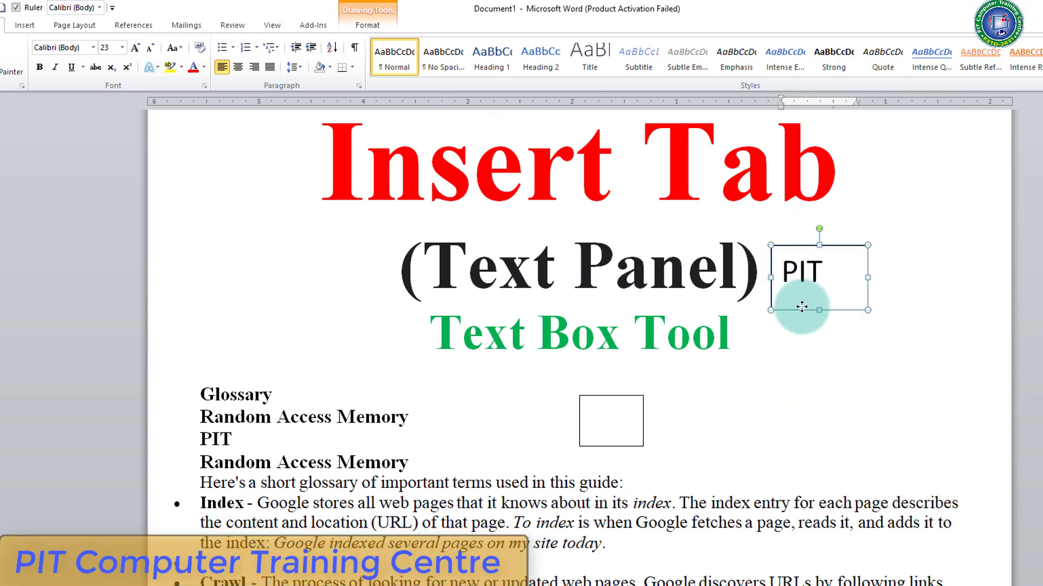
{"action": "key", "text": "Delete"}
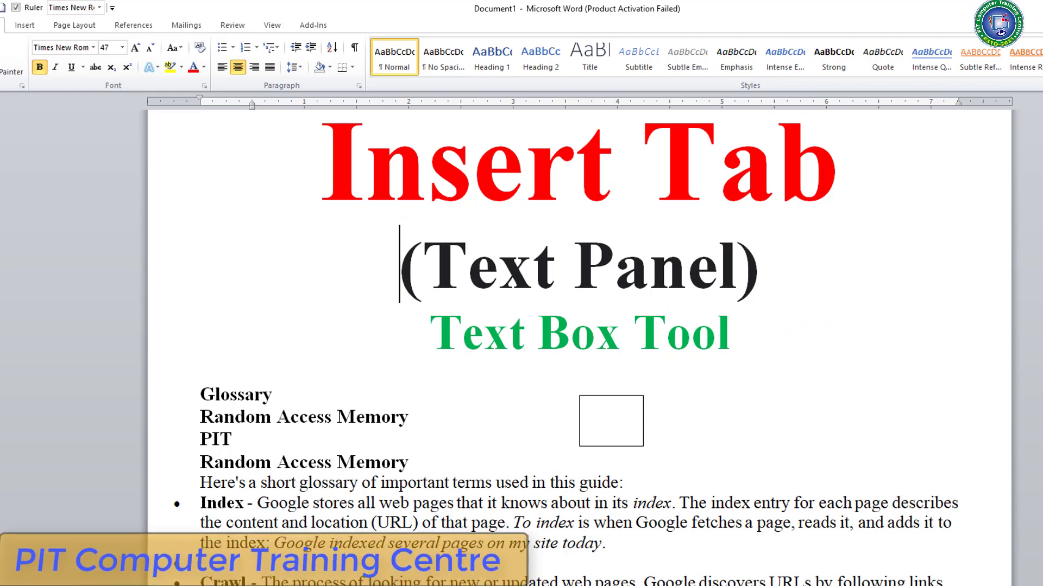
Draw a text box from the recently used shapes to the left of the (Text Panel) heading and delete it.
{"action": "left_click", "coordinate": [22, 25]}
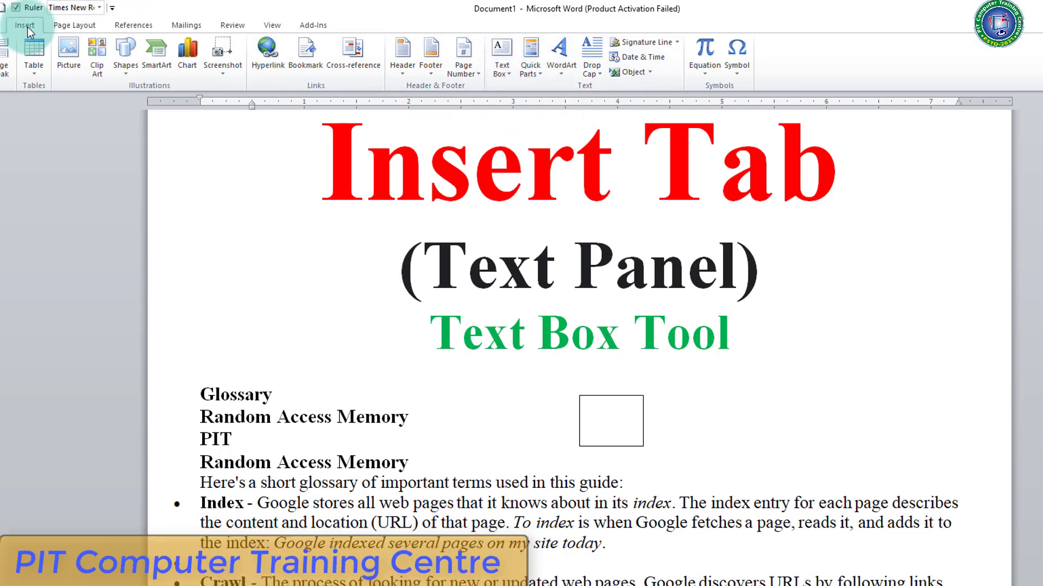
{"action": "left_click", "coordinate": [125, 71]}
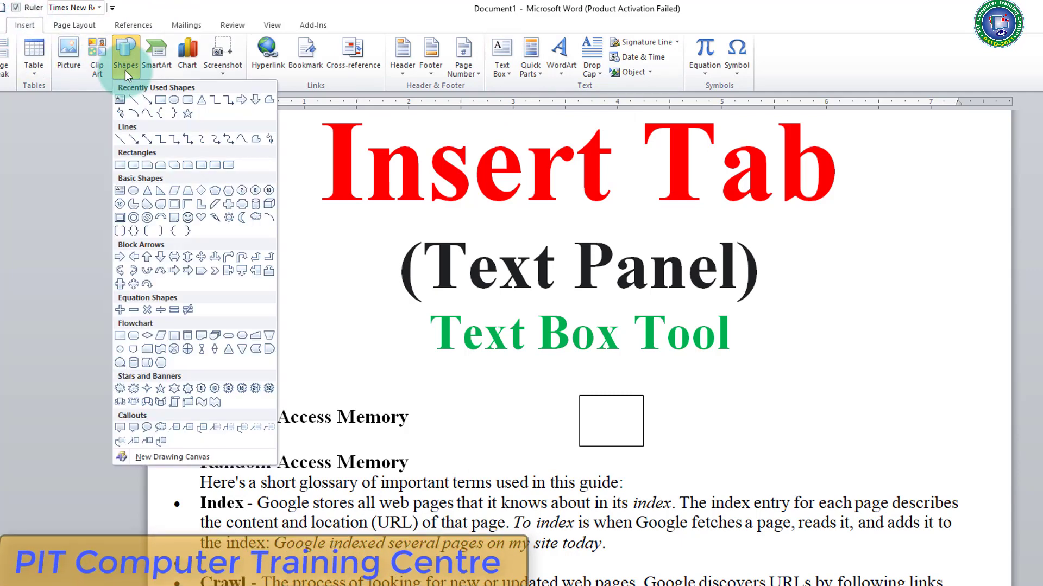
{"action": "left_click", "coordinate": [121, 101]}
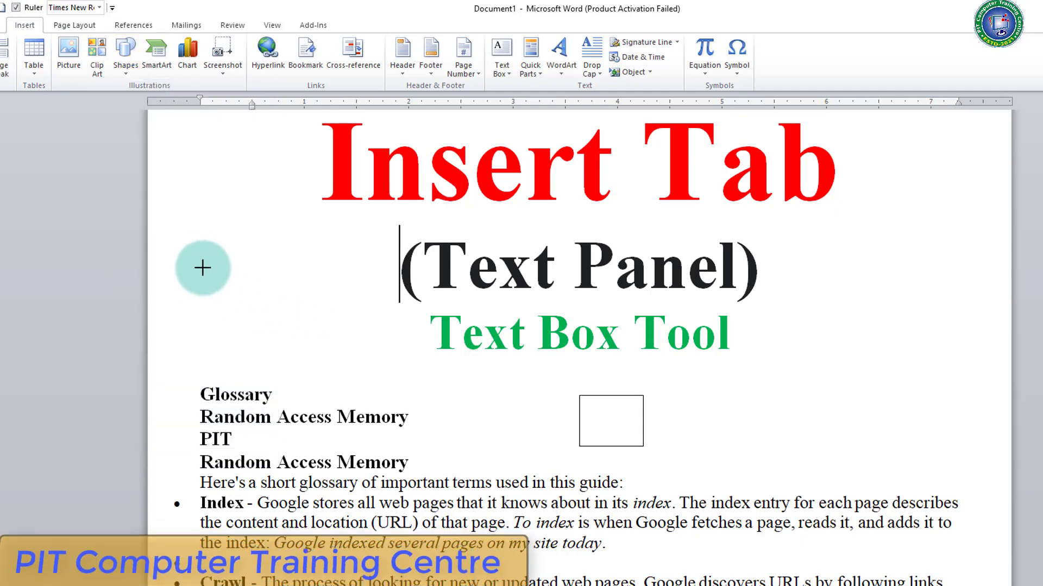
{"action": "left_click_drag", "start_coordinate": [209, 252], "coordinate": [335, 362]}
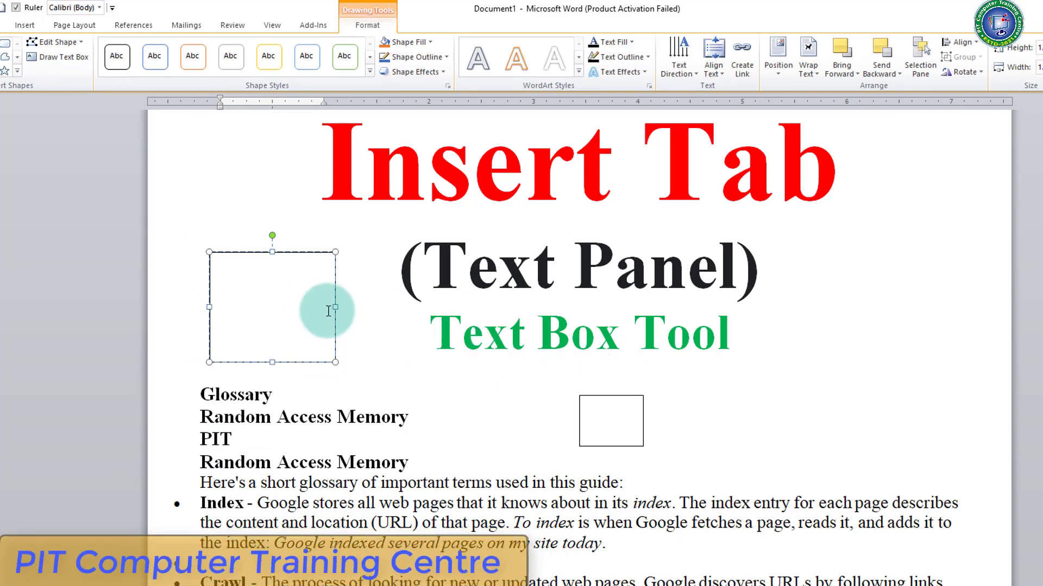
{"action": "left_click", "coordinate": [299, 253]}
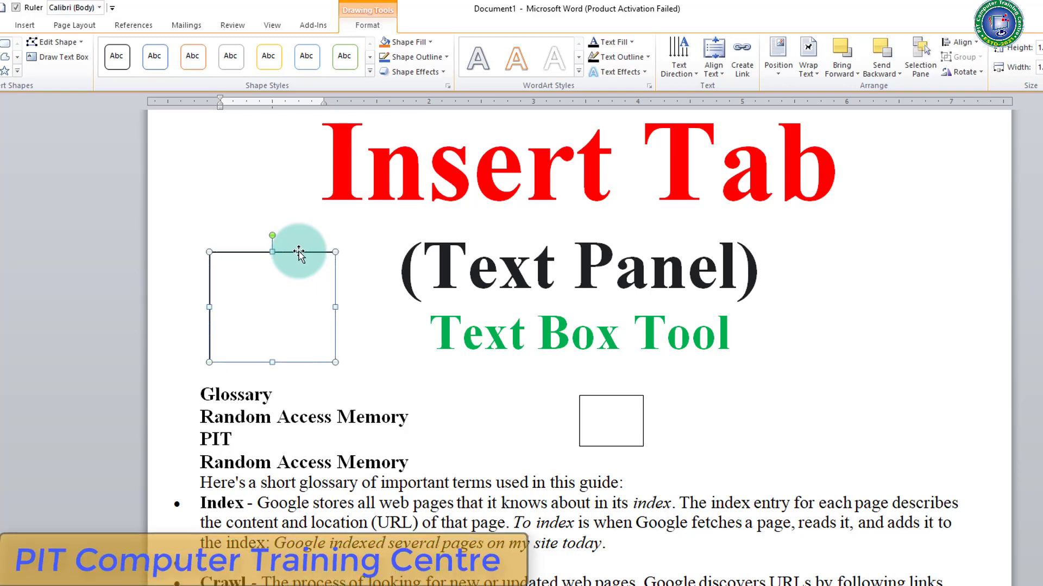
{"action": "key", "text": "Delete"}
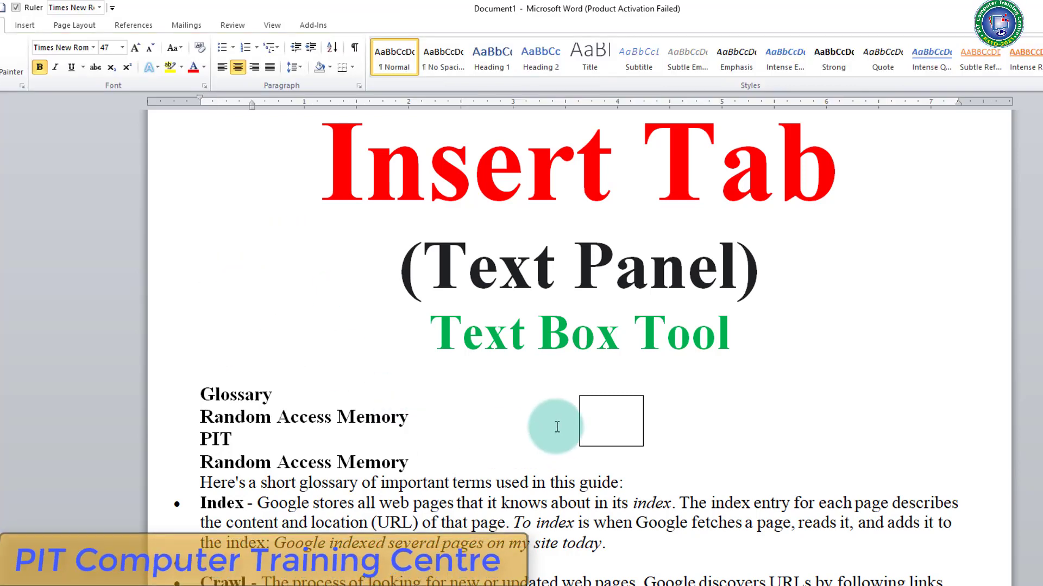
Move the remaining empty text box to the right of the (Text Panel) heading and enter PIT in it.
{"action": "left_click", "coordinate": [610, 407]}
{"action": "left_click_drag", "start_coordinate": [600, 397], "coordinate": [841, 287]}
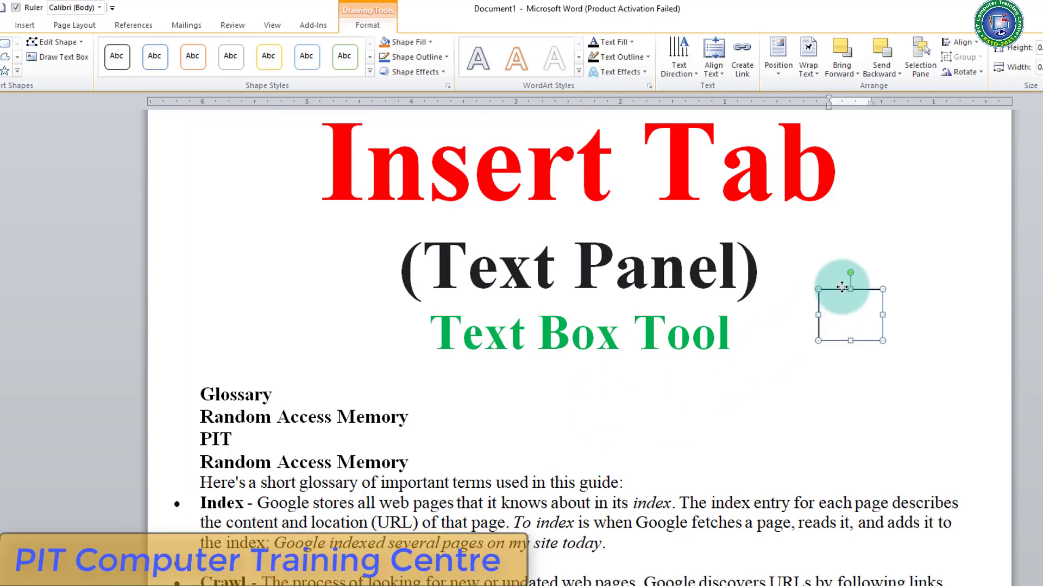
{"action": "left_click", "coordinate": [815, 318]}
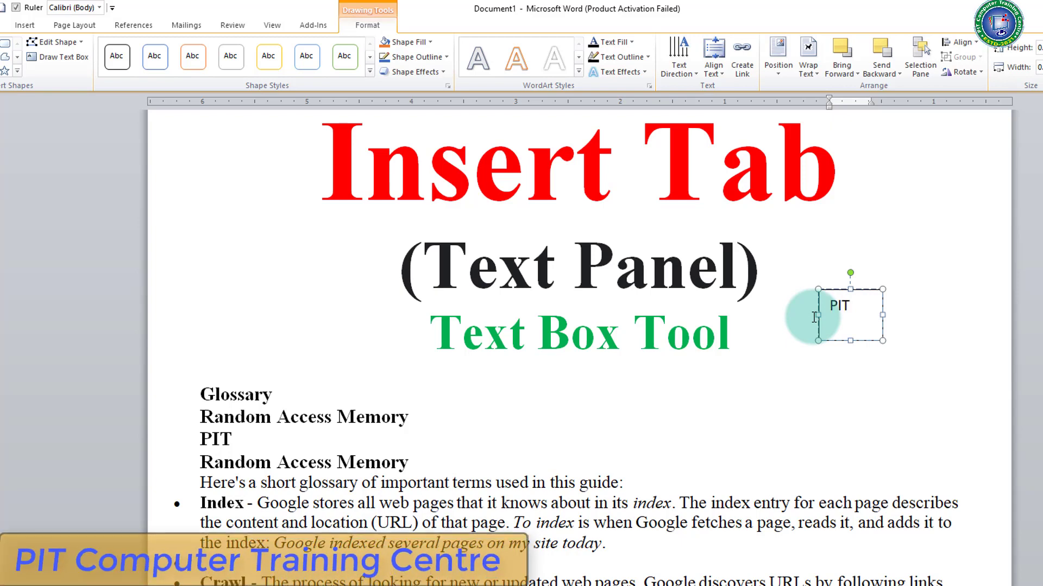
{"action": "left_click_drag", "start_coordinate": [862, 291], "coordinate": [913, 266]}
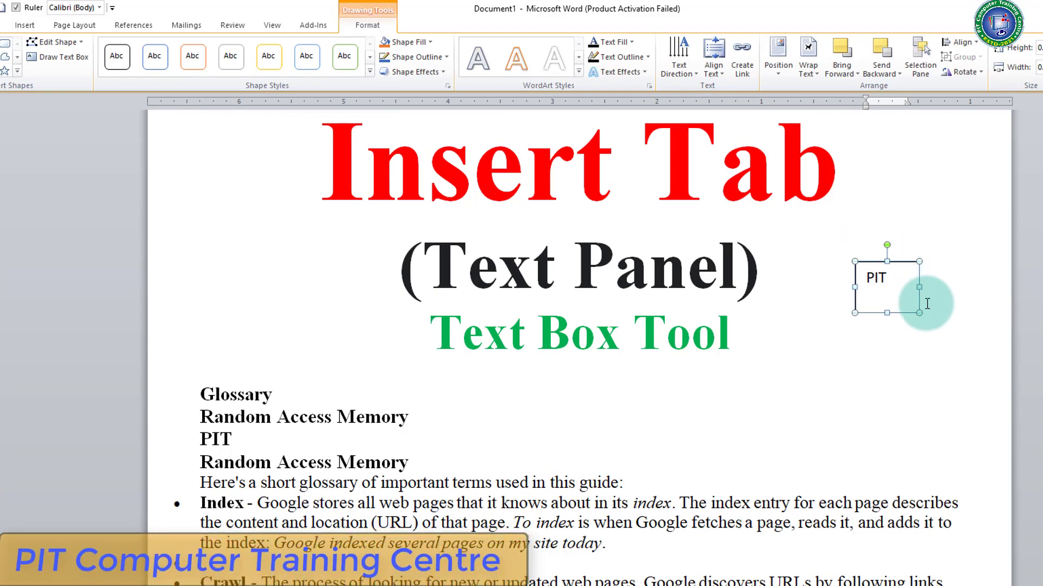
Check how the text box border appears in the print preview and return to the document.
{"action": "key", "text": "ctrl+p"}
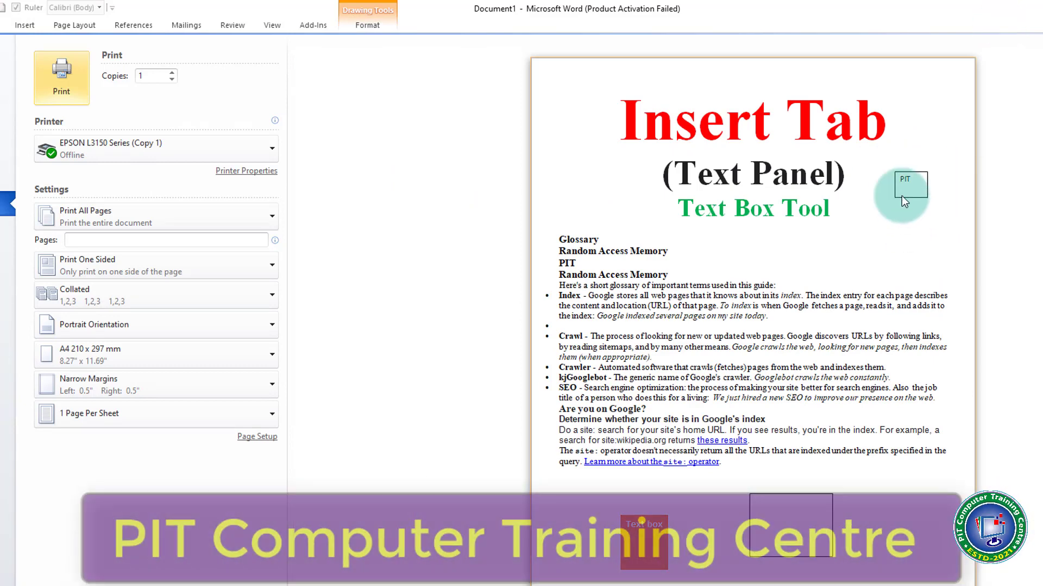
{"action": "key", "text": "Escape"}
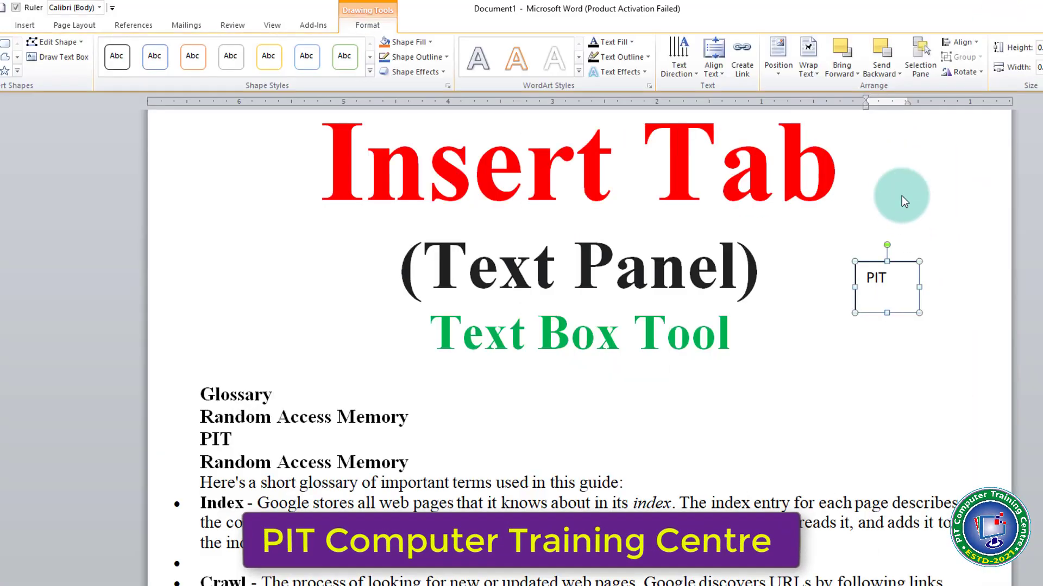
{"action": "left_click", "coordinate": [793, 277]}
Remove the shape outline of the PIT text box by setting it to No Outline.
{"action": "left_click", "coordinate": [897, 263]}
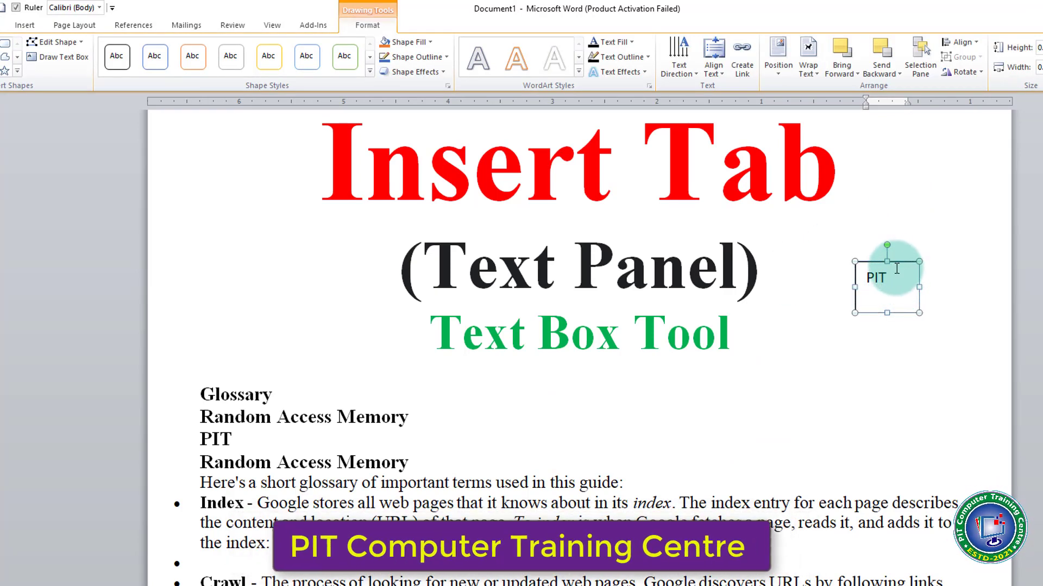
{"action": "left_click", "coordinate": [895, 278]}
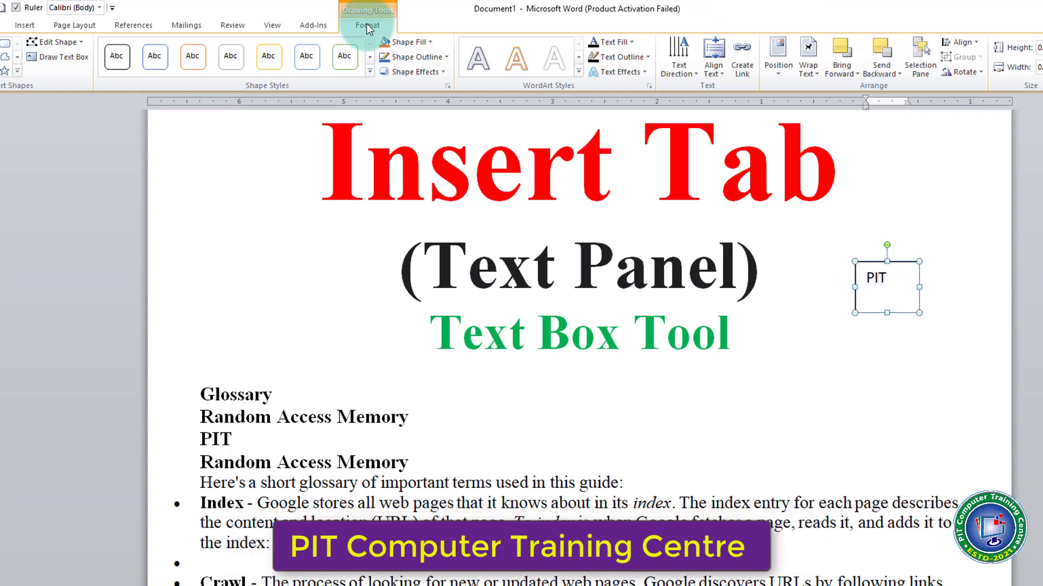
{"action": "left_click", "coordinate": [416, 57]}
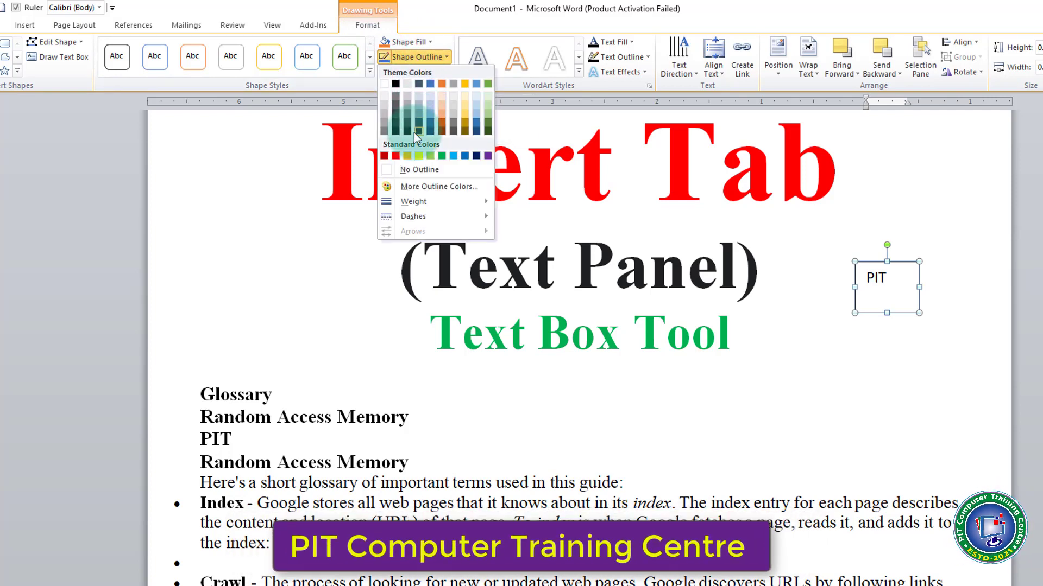
{"action": "left_click", "coordinate": [408, 169]}
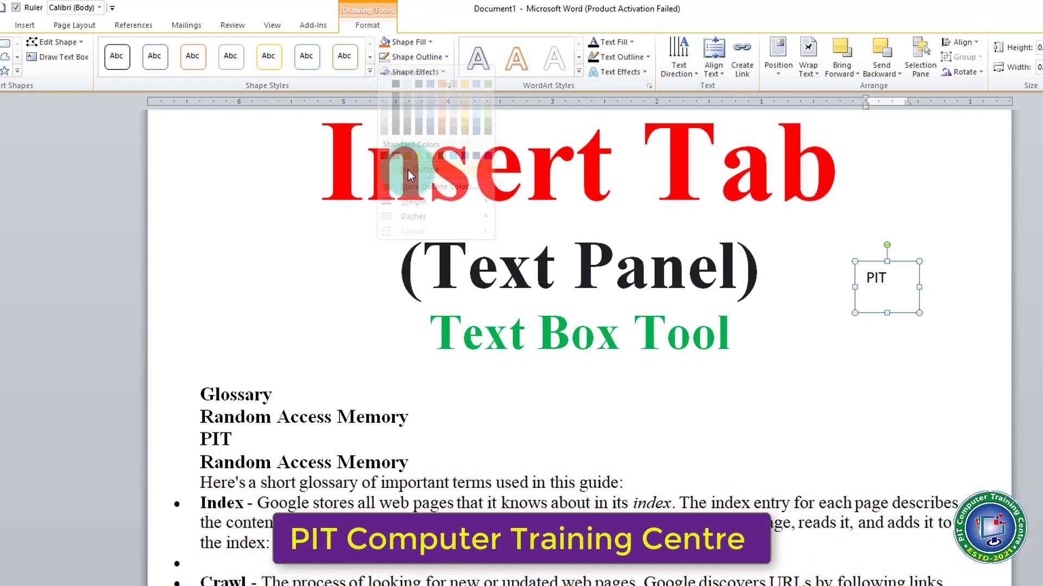
{"action": "left_click", "coordinate": [911, 360]}
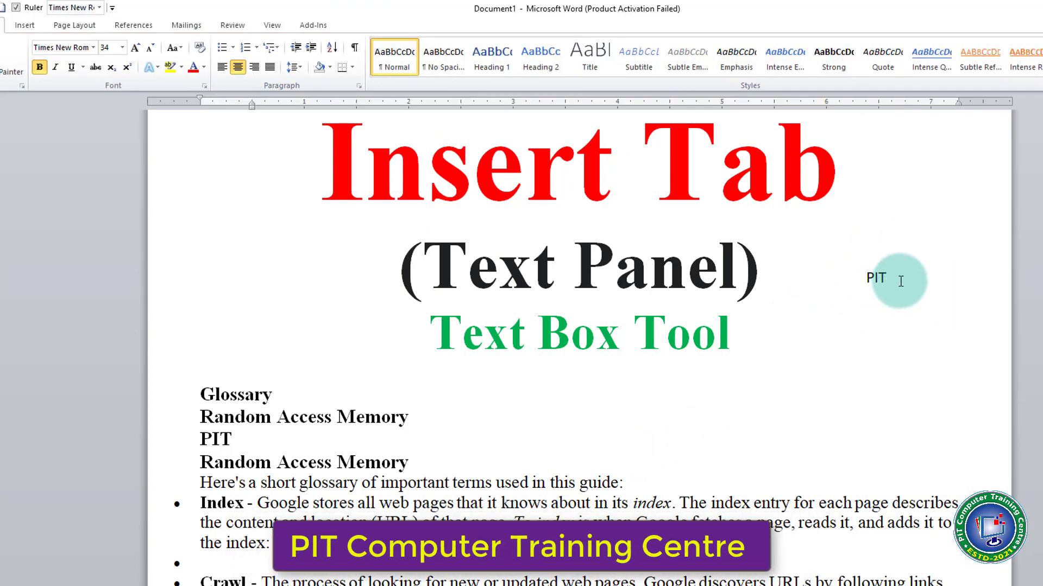
Move the borderless PIT text box over the end of the (Text Panel) heading and leave the box selected.
{"action": "left_click", "coordinate": [899, 281]}
{"action": "left_click_drag", "start_coordinate": [846, 272], "coordinate": [863, 258]}
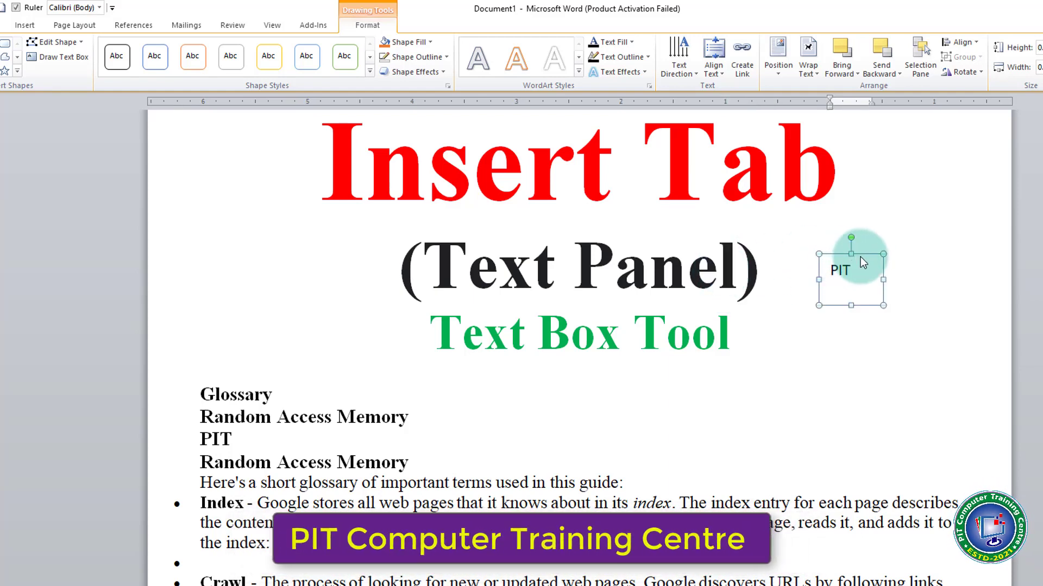
{"action": "left_click_drag", "start_coordinate": [862, 256], "coordinate": [764, 264]}
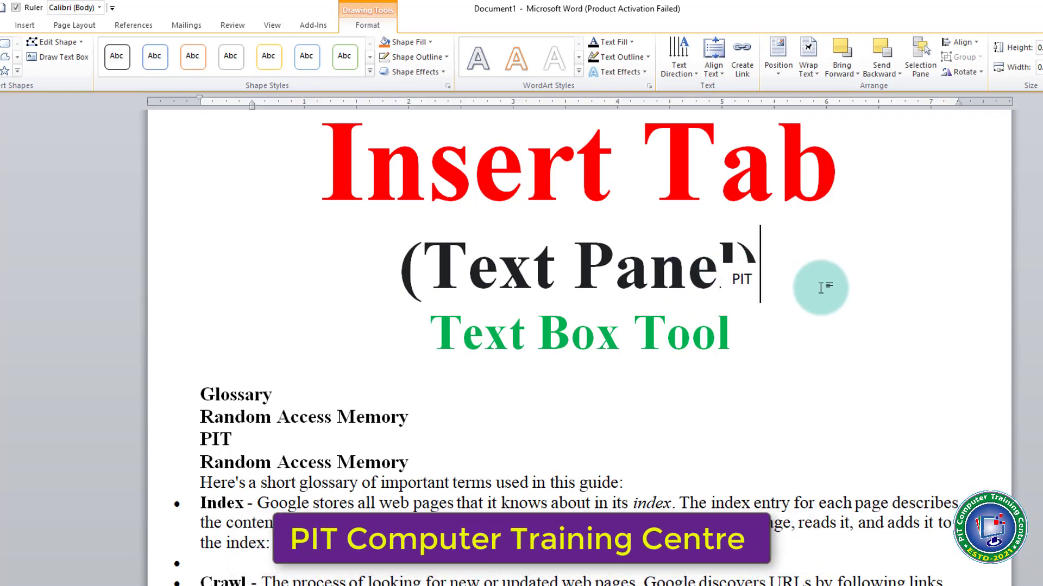
{"action": "left_click", "coordinate": [752, 282]}
{"action": "left_click", "coordinate": [767, 264]}
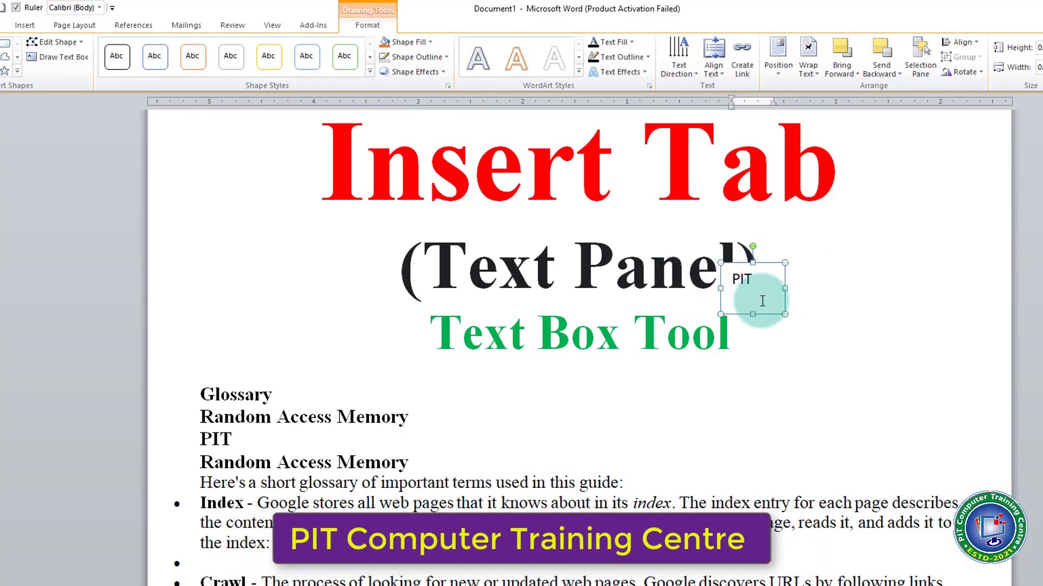
Set the PIT text box's shape fill to No Fill and enlarge its text to fit within the box.
{"action": "left_click", "coordinate": [417, 44]}
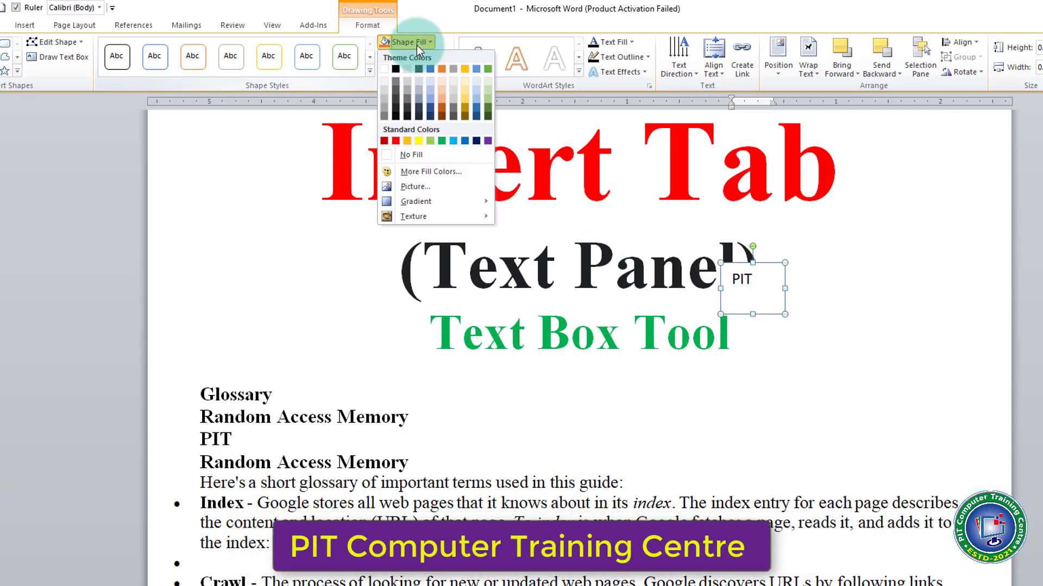
{"action": "left_click", "coordinate": [402, 152]}
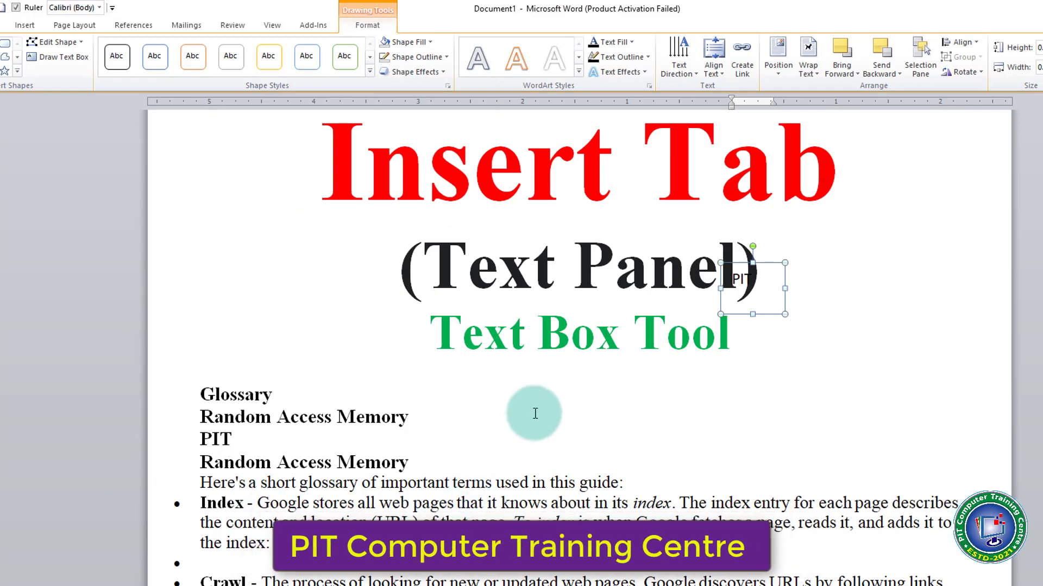
{"action": "left_click_drag", "start_coordinate": [756, 284], "coordinate": [685, 269]}
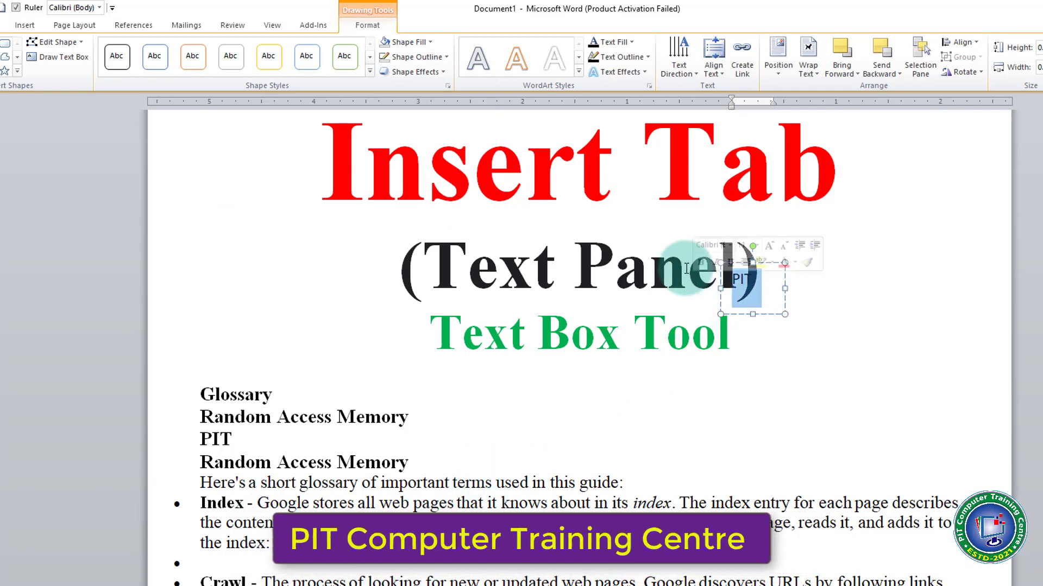
{"action": "key", "text": "ctrl+shift+period"}
{"action": "key", "text": "ctrl+shift+period"}
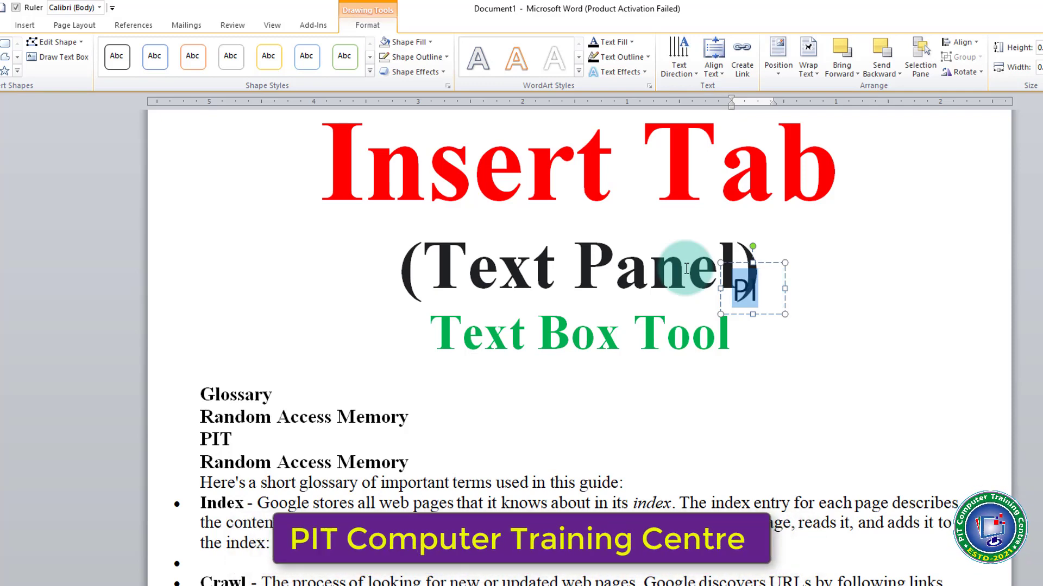
{"action": "key", "text": "ctrl+shift+comma"}
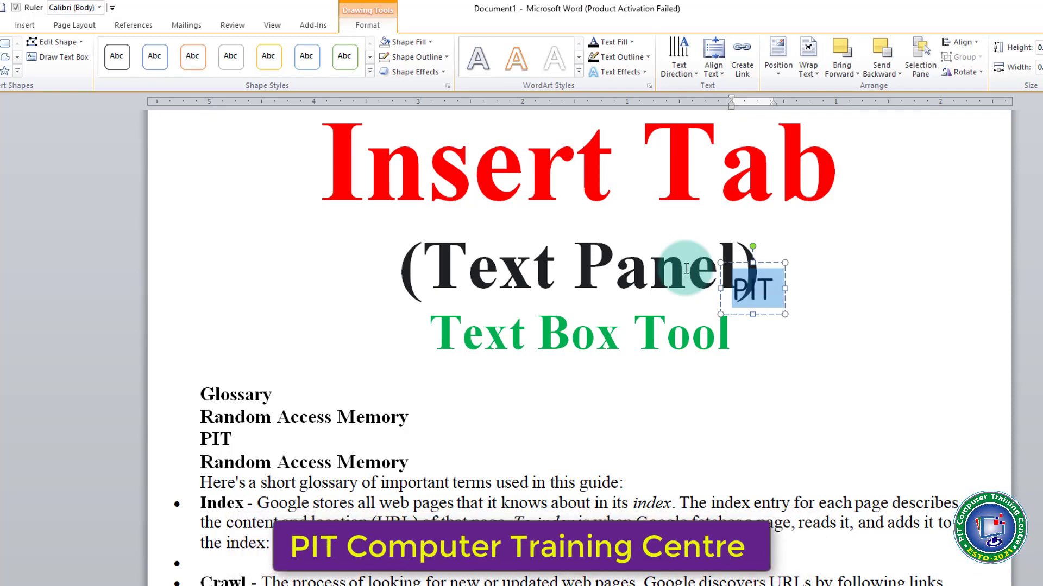
Move the PIT text box to the blank area left of the (Text Panel) heading.
{"action": "left_click", "coordinate": [784, 337]}
{"action": "left_click", "coordinate": [773, 286]}
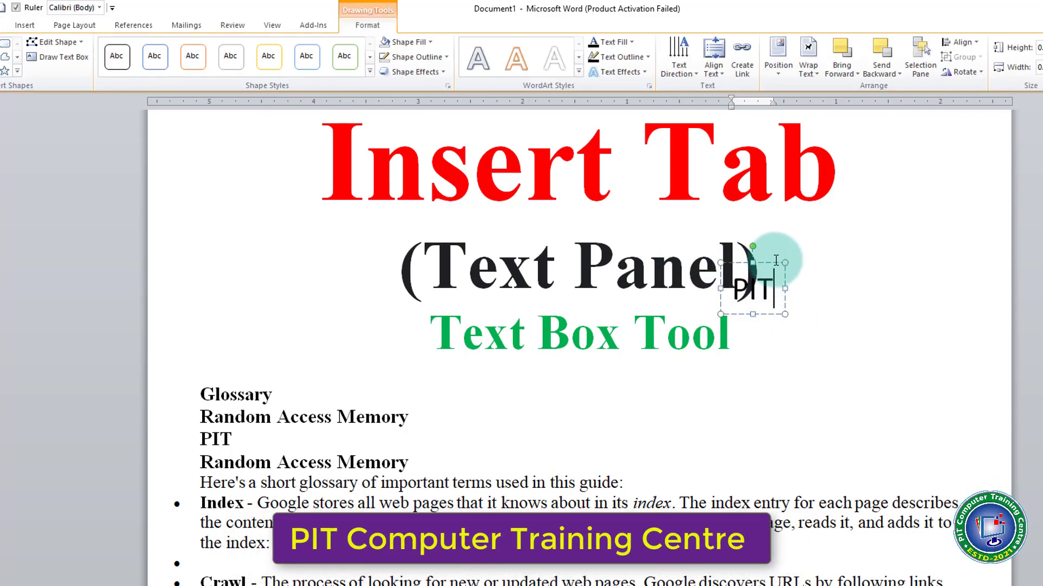
{"action": "left_click_drag", "start_coordinate": [776, 263], "coordinate": [359, 219]}
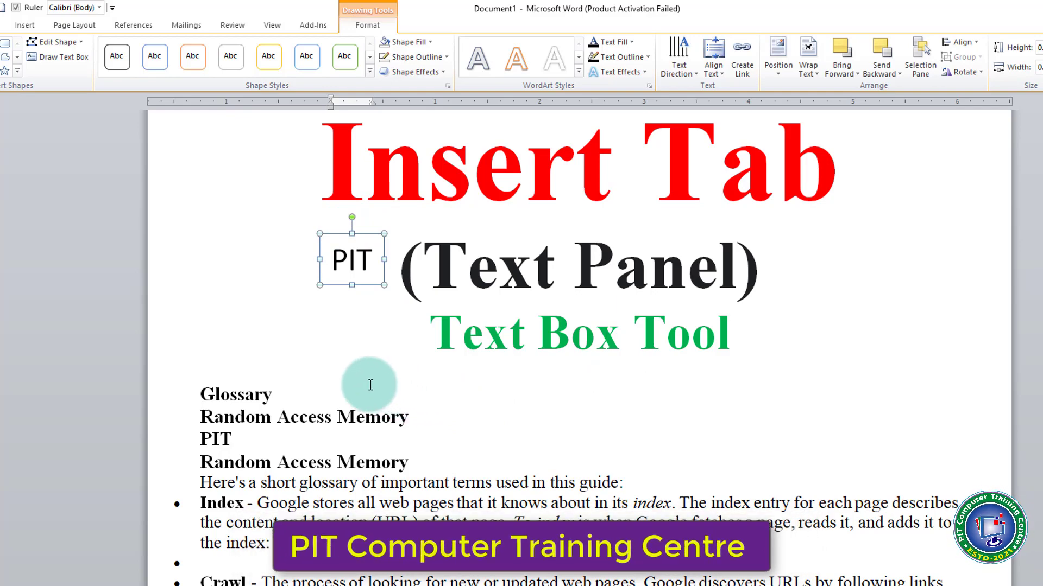
Add a blank line after the last paragraph and draw an isosceles triangle about 1.19" wide and 1.03" high below the text.
{"action": "scroll", "coordinate": [426, 396], "scroll_direction": "down", "scroll_amount": 8}
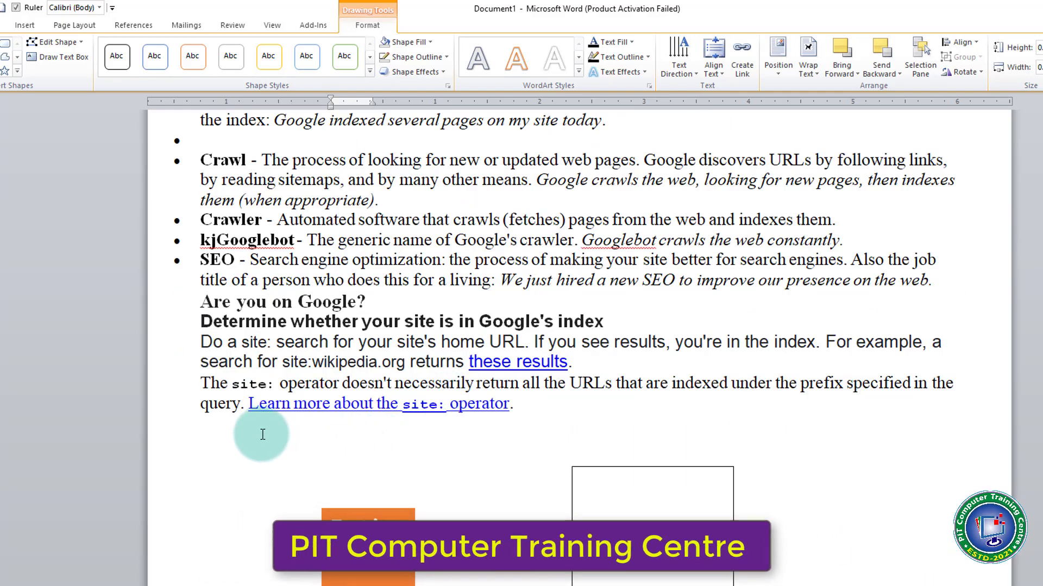
{"action": "left_click", "coordinate": [245, 435]}
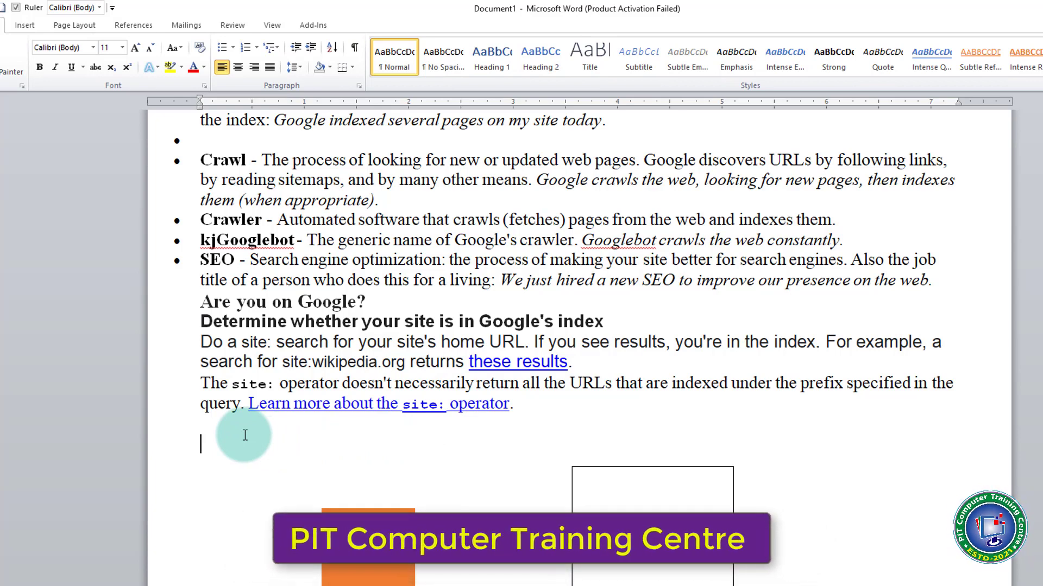
{"action": "key", "text": "Return"}
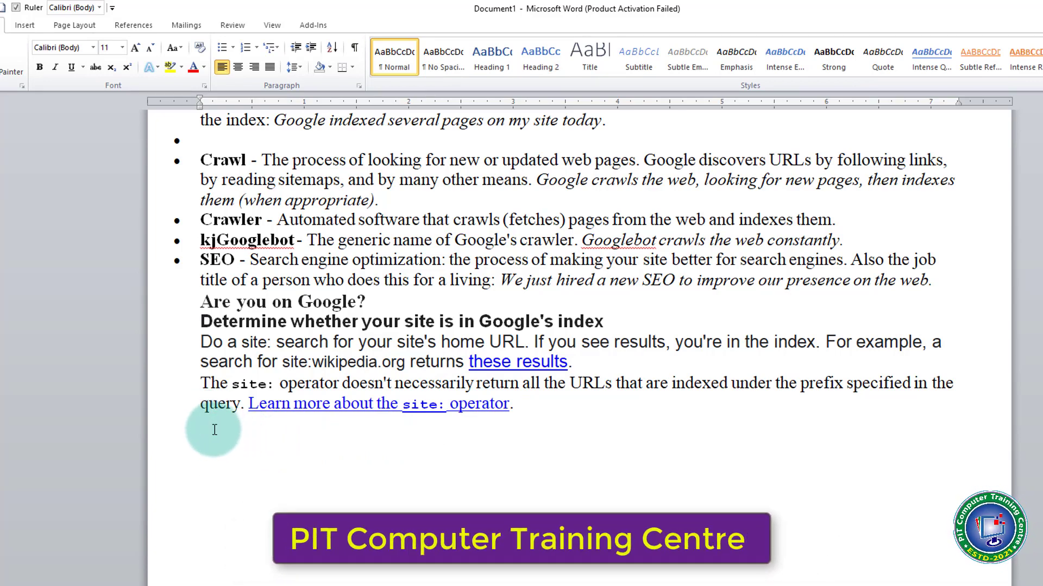
{"action": "left_click", "coordinate": [24, 25]}
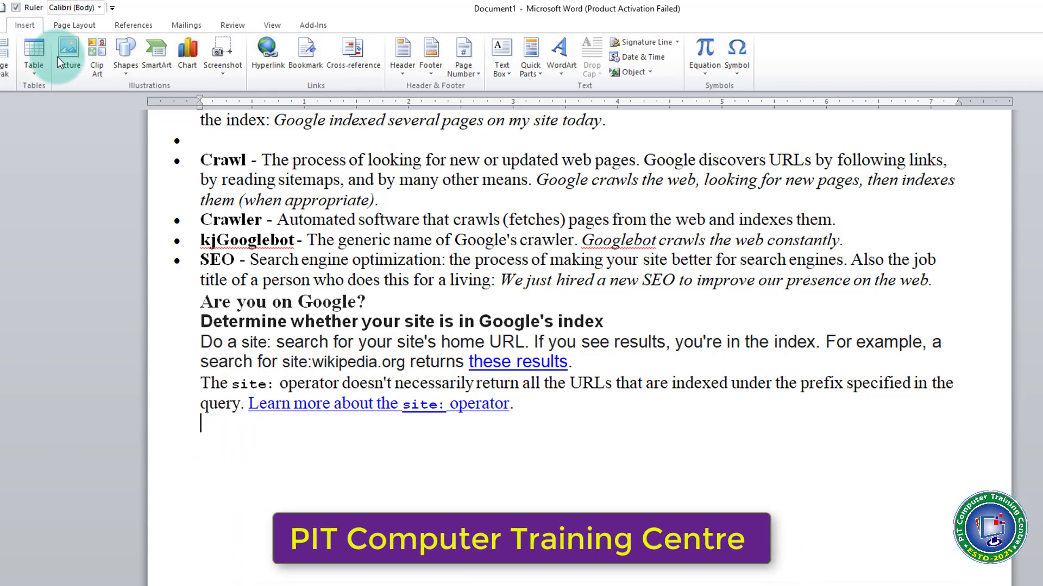
{"action": "left_click", "coordinate": [125, 68]}
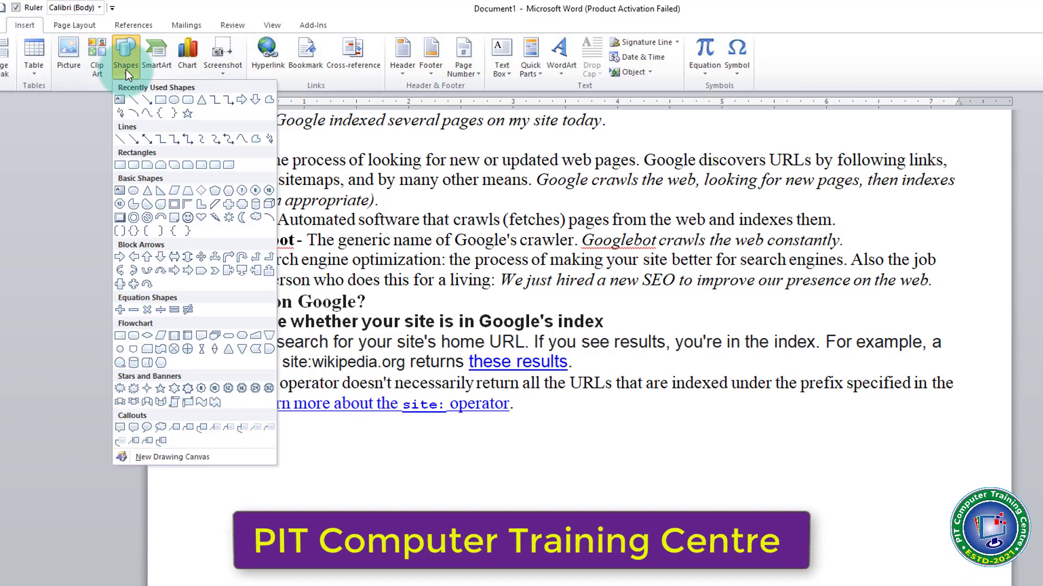
{"action": "left_click", "coordinate": [202, 101]}
{"action": "mouse_move", "coordinate": [356, 449]}
{"action": "left_mouse_down"}
{"action": "mouse_move", "coordinate": [438, 495]}
{"action": "mouse_move", "coordinate": [468, 558]}
{"action": "mouse_move", "coordinate": [465, 529]}
{"action": "left_mouse_up"}
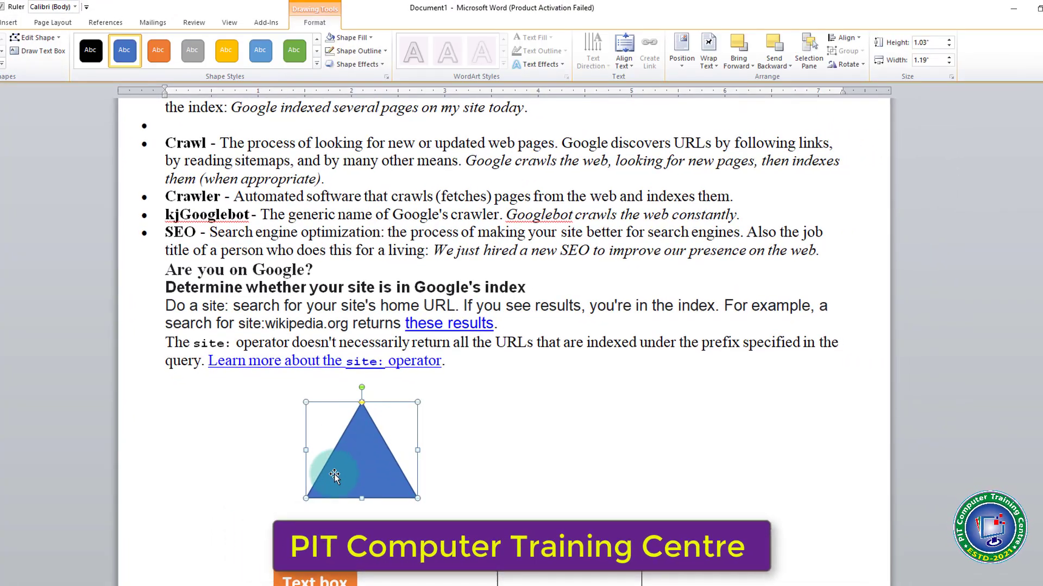
Give the triangle No Fill and a black shape outline, and deselect it.
{"action": "left_click", "coordinate": [362, 39]}
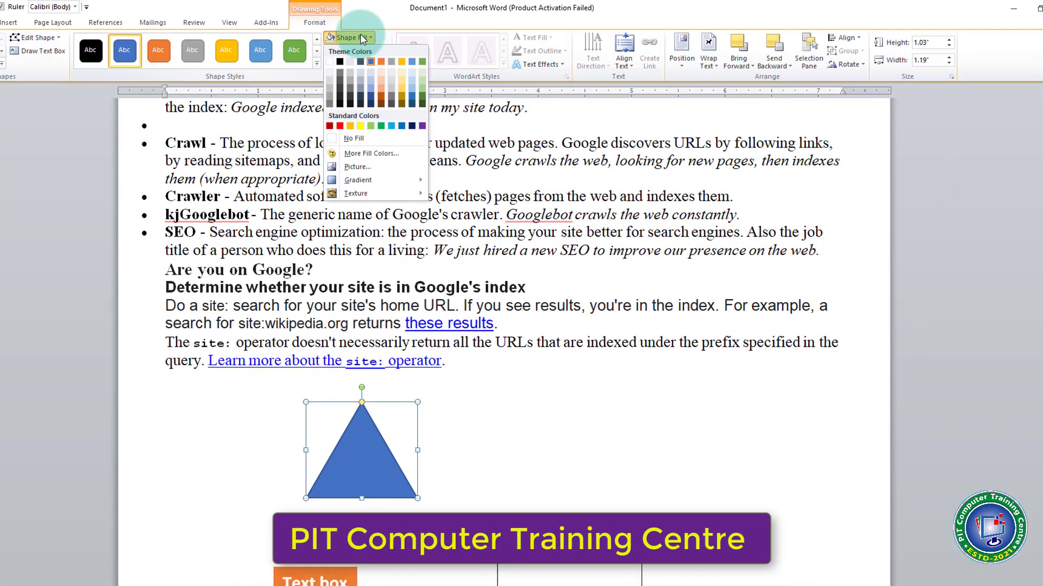
{"action": "left_click", "coordinate": [359, 139]}
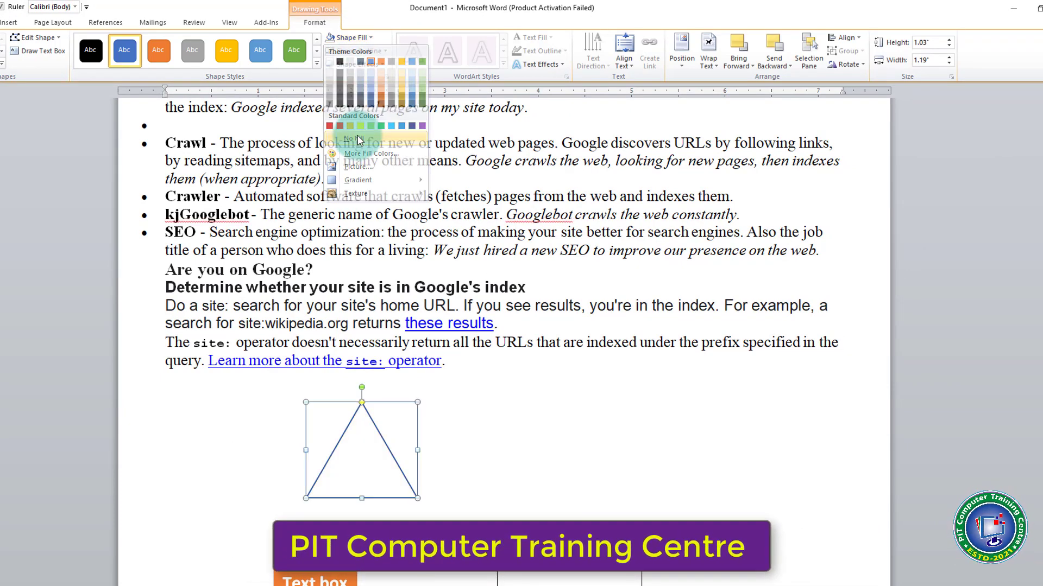
{"action": "left_click", "coordinate": [354, 52]}
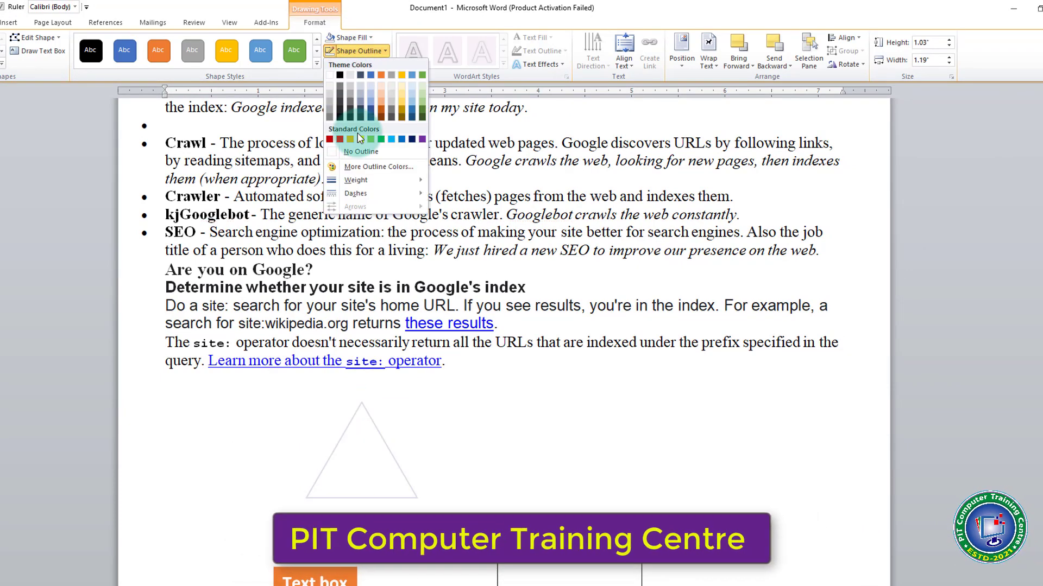
{"action": "left_click", "coordinate": [340, 75]}
{"action": "left_click", "coordinate": [492, 409]}
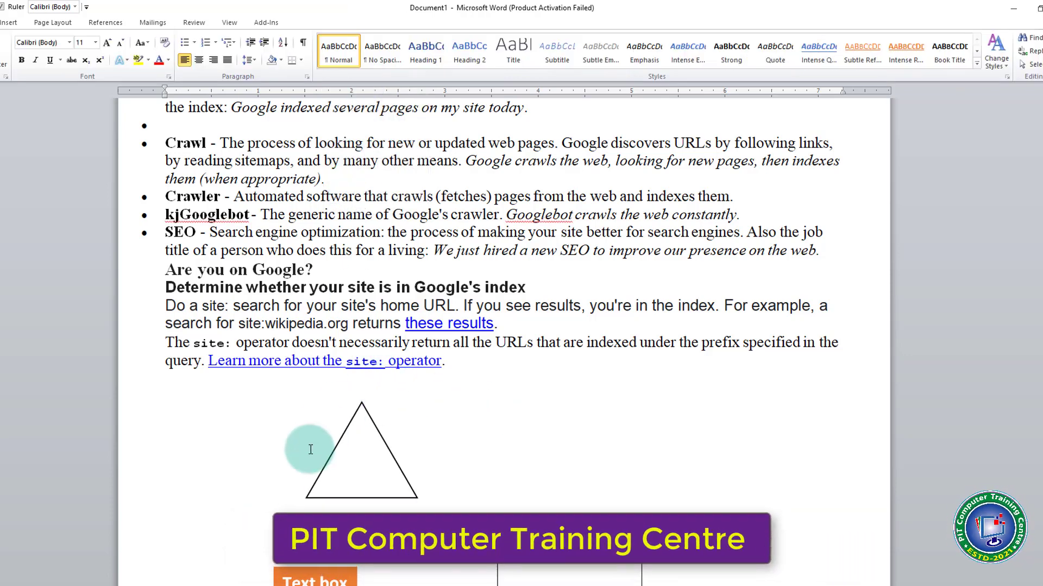
Draw a small text box about 0.31" wide and 0.18" high just above the triangle's apex.
{"action": "scroll", "coordinate": [357, 426], "scroll_direction": "up", "scroll_amount": 1}
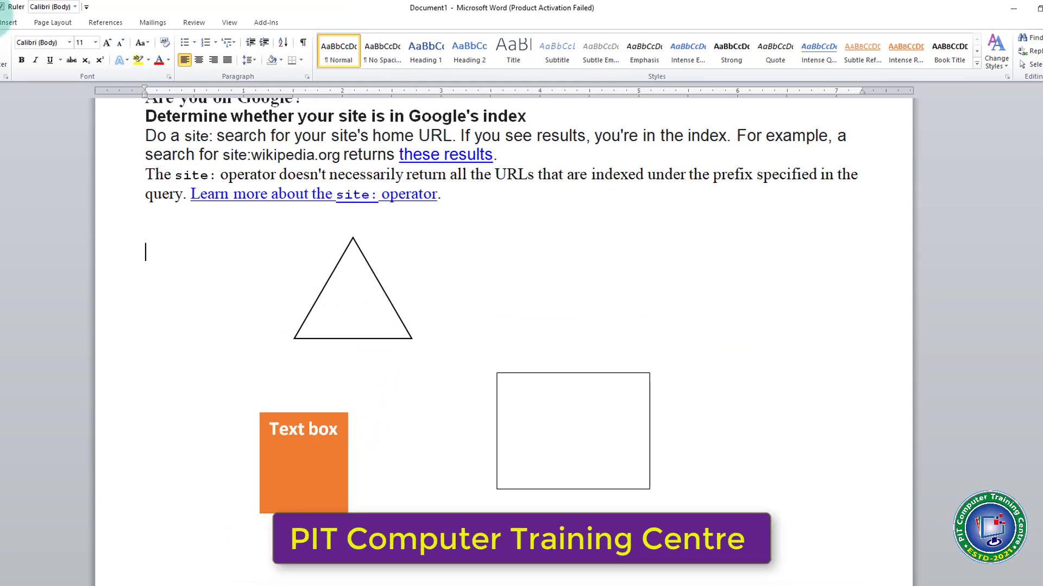
{"action": "left_click", "coordinate": [9, 23]}
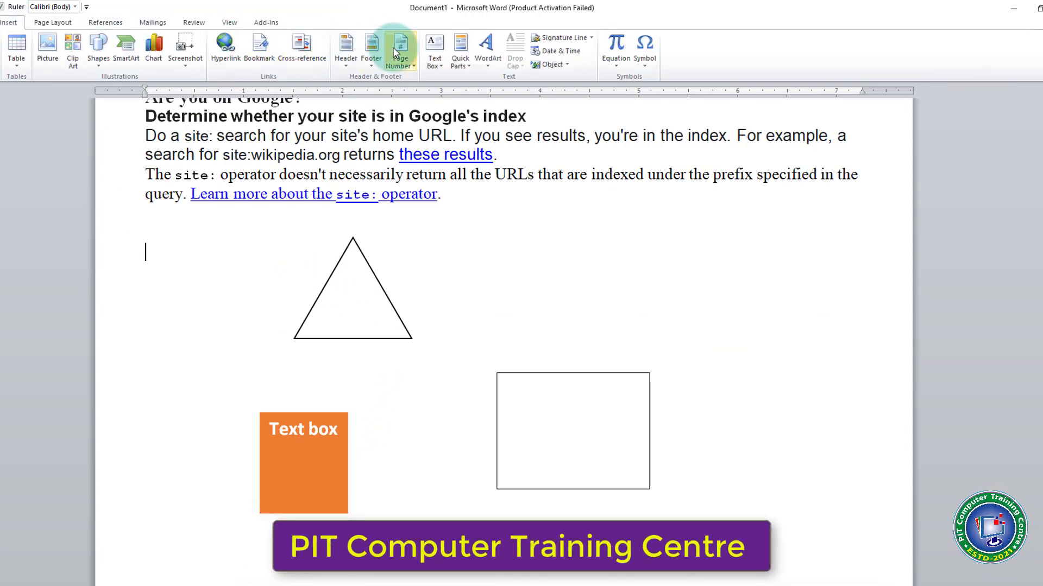
{"action": "left_click", "coordinate": [436, 60]}
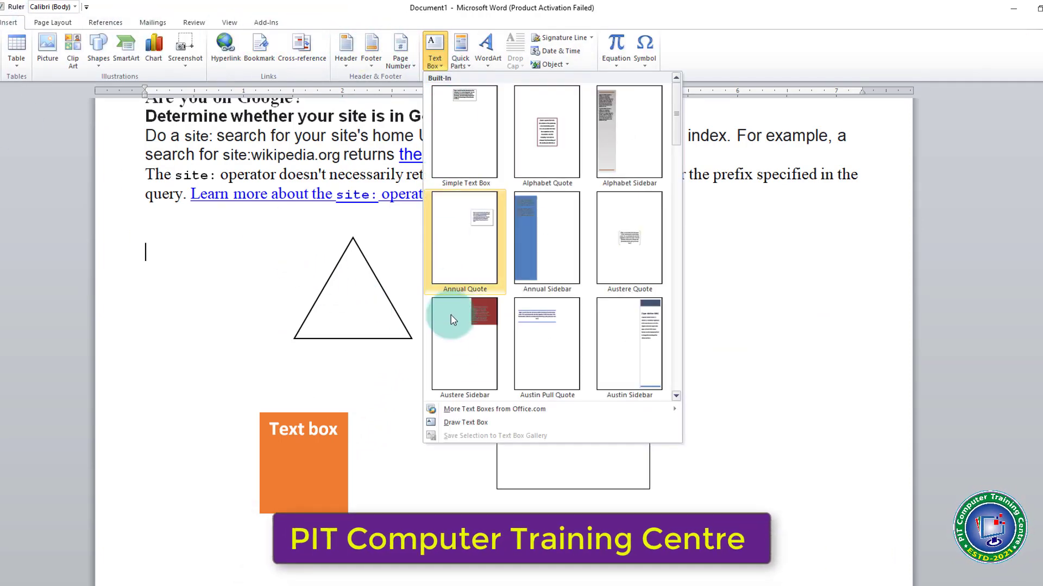
{"action": "left_click", "coordinate": [463, 422]}
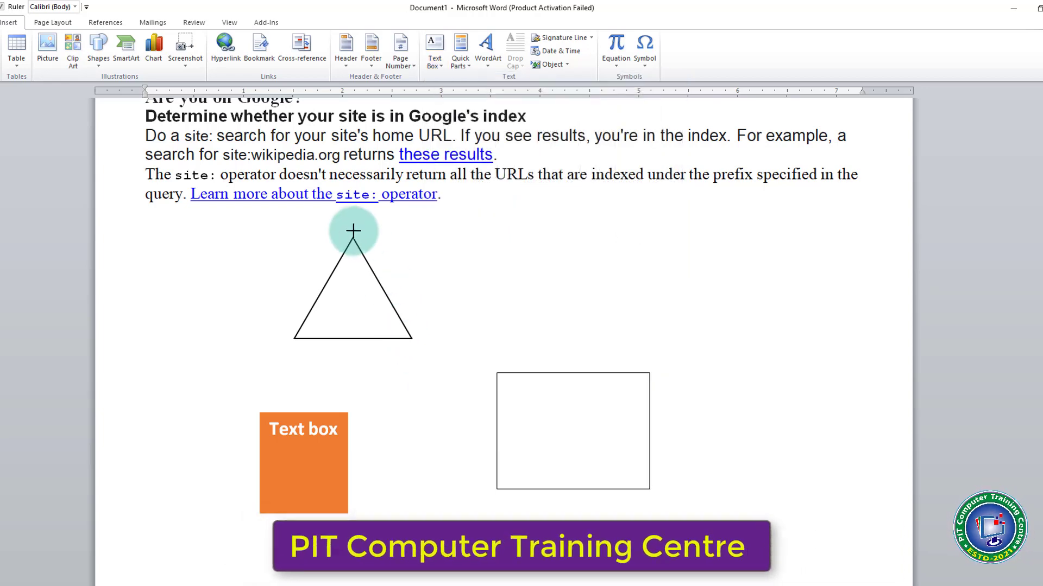
{"action": "left_click_drag", "start_coordinate": [337, 220], "coordinate": [369, 237]}
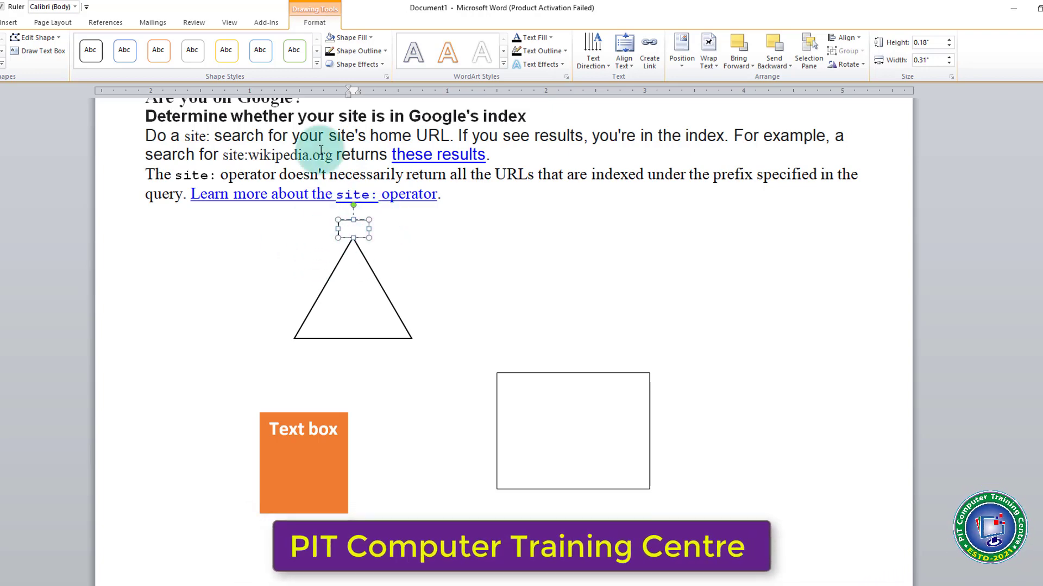
Set the small text box above the triangle's apex to No Fill and No Outline.
{"action": "left_click", "coordinate": [343, 38]}
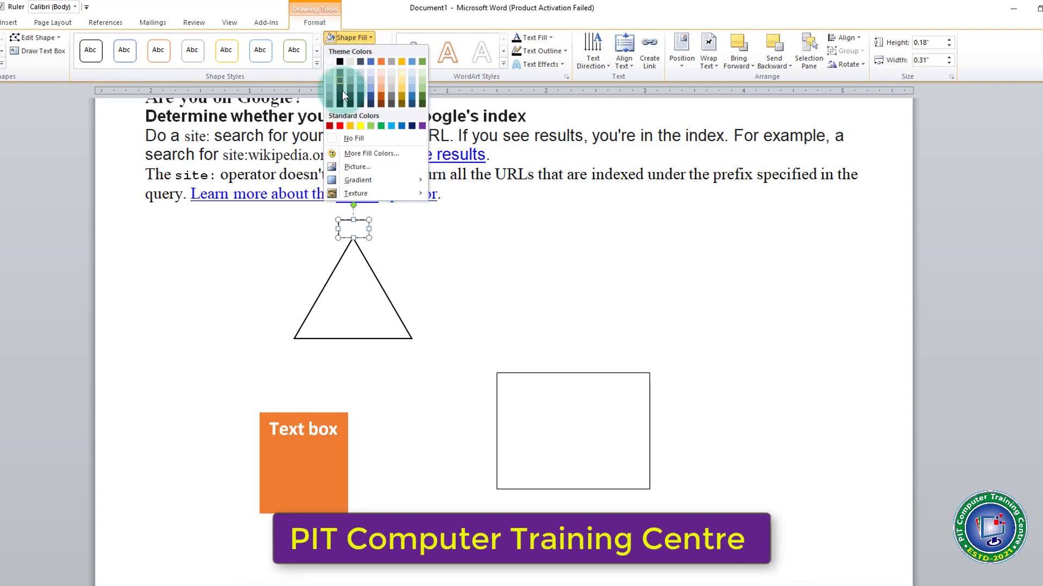
{"action": "left_click", "coordinate": [353, 138]}
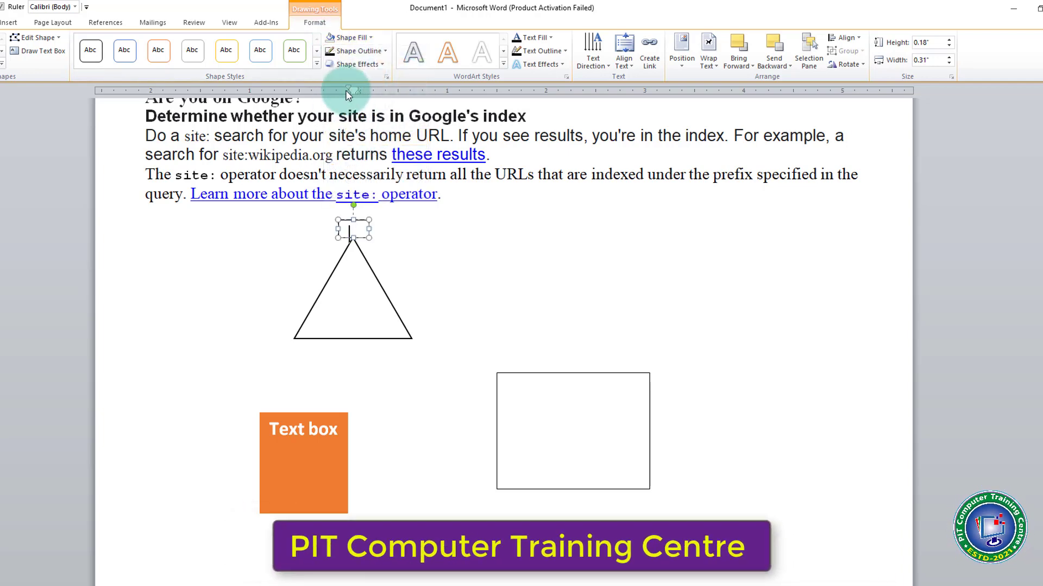
{"action": "left_click", "coordinate": [349, 54]}
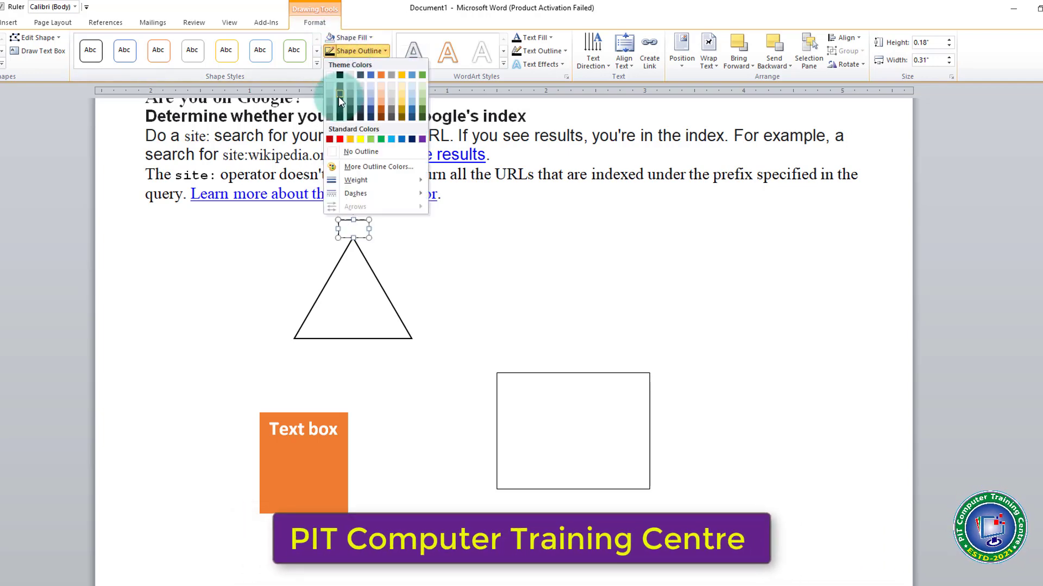
{"action": "left_click", "coordinate": [354, 155]}
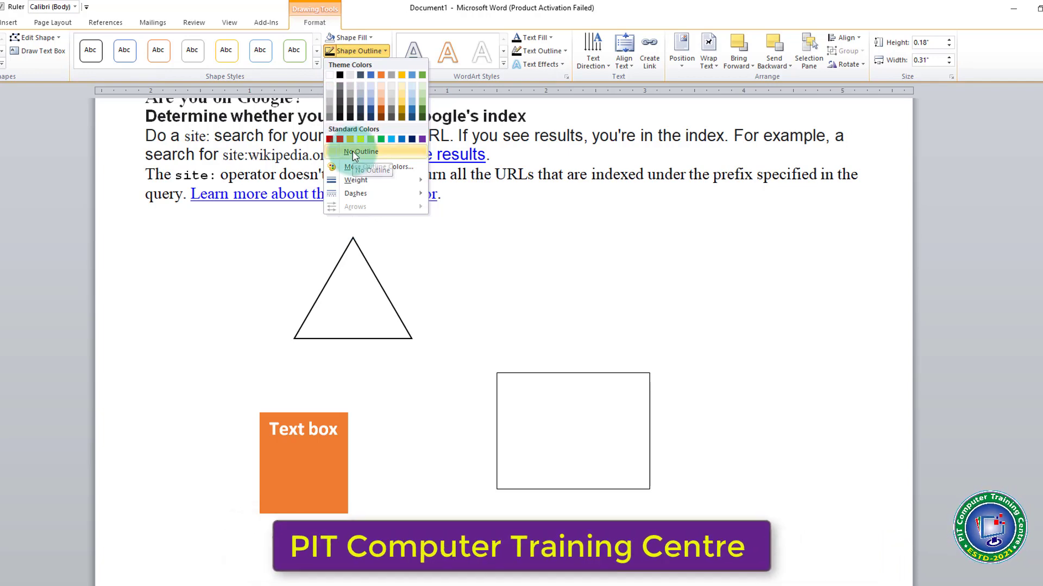
{"action": "left_click", "coordinate": [354, 154]}
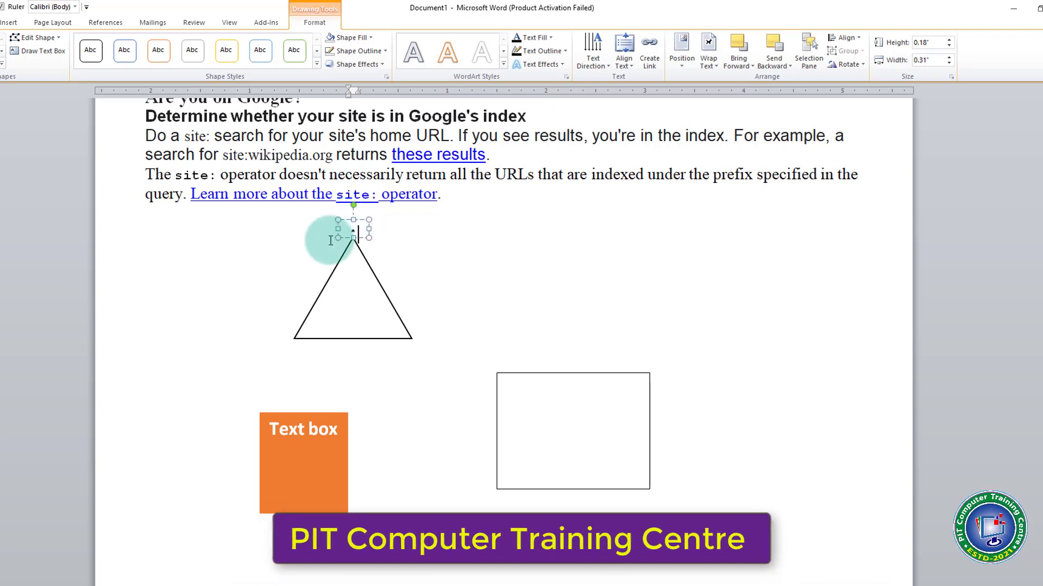
Enter A in the apex text box, with the box 0.3" high, and nudge it slightly upward off the apex.
{"action": "type", "text": "A"}
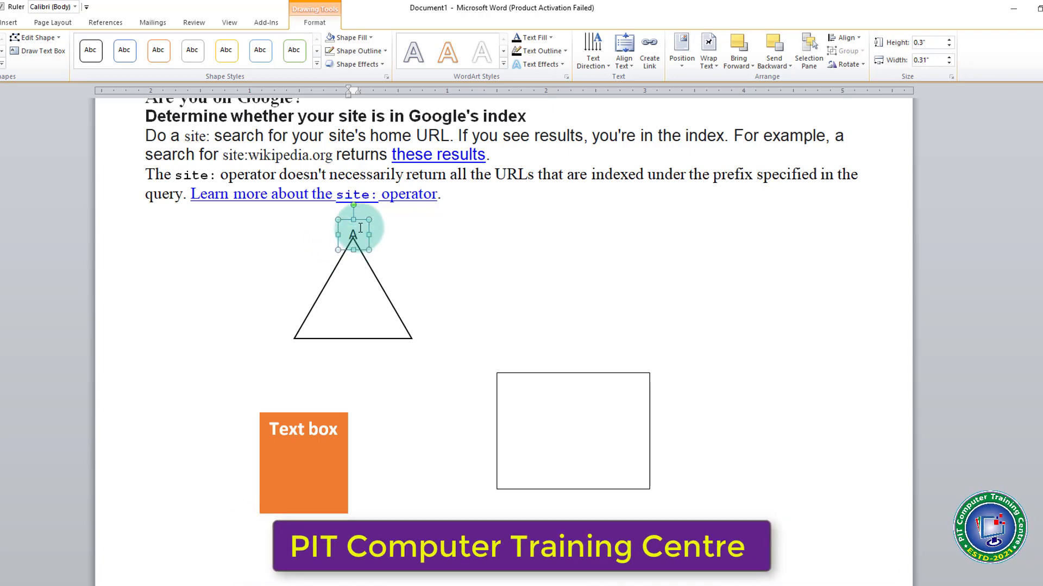
{"action": "left_click", "coordinate": [358, 218]}
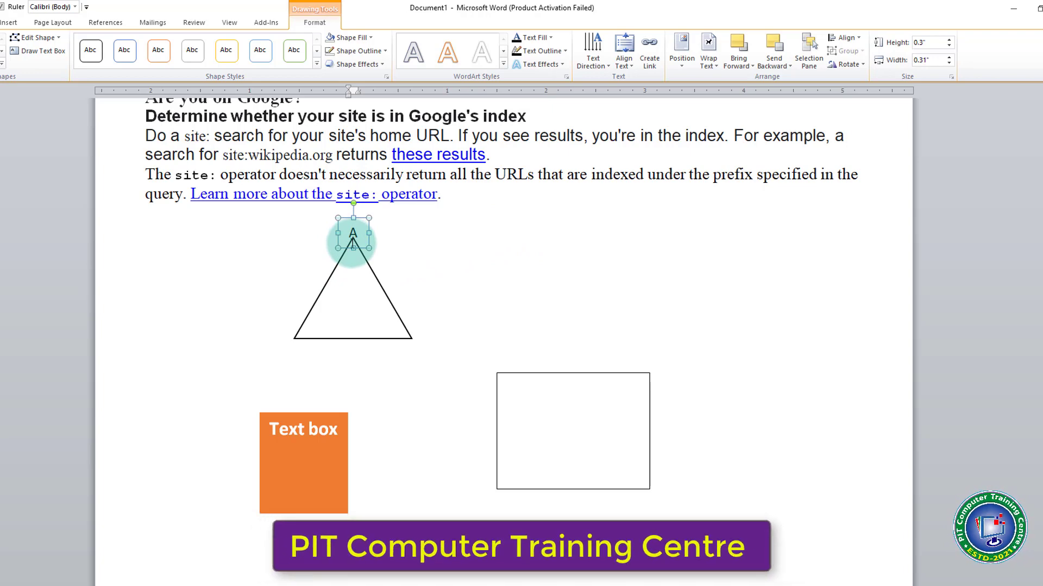
Copy the A text box to the triangle's lower-left and lower-right corners, and change the lower-right label to C.
{"action": "mouse_move", "coordinate": [353, 245]}
{"action": "left_mouse_down"}
{"action": "mouse_move", "coordinate": [376, 266]}
{"action": "mouse_move", "coordinate": [311, 310]}
{"action": "mouse_move", "coordinate": [285, 354]}
{"action": "mouse_move", "coordinate": [235, 313]}
{"action": "left_mouse_up"}
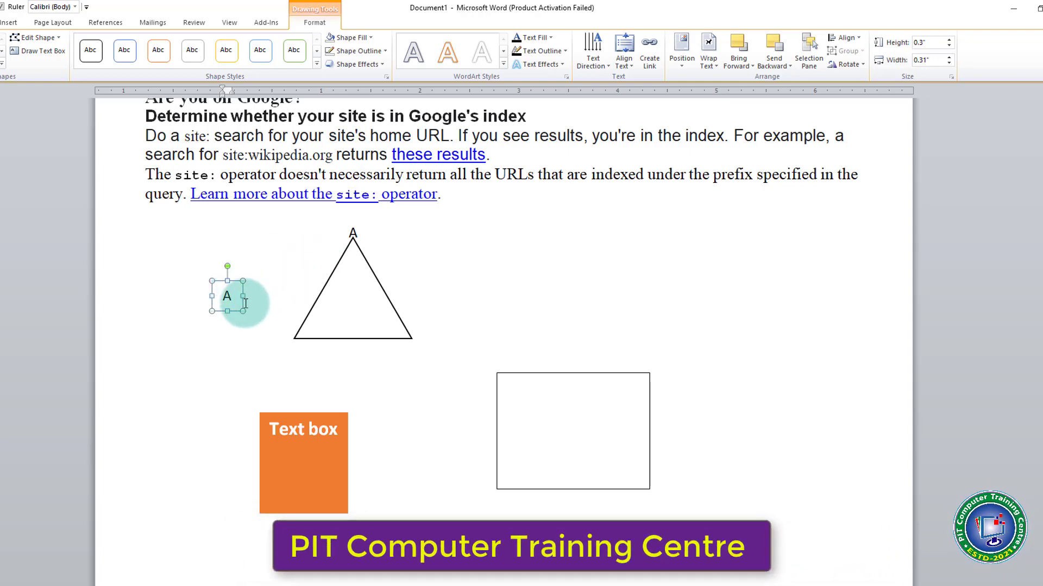
{"action": "left_click_drag", "start_coordinate": [242, 306], "coordinate": [296, 342]}
{"action": "left_click", "coordinate": [255, 344]}
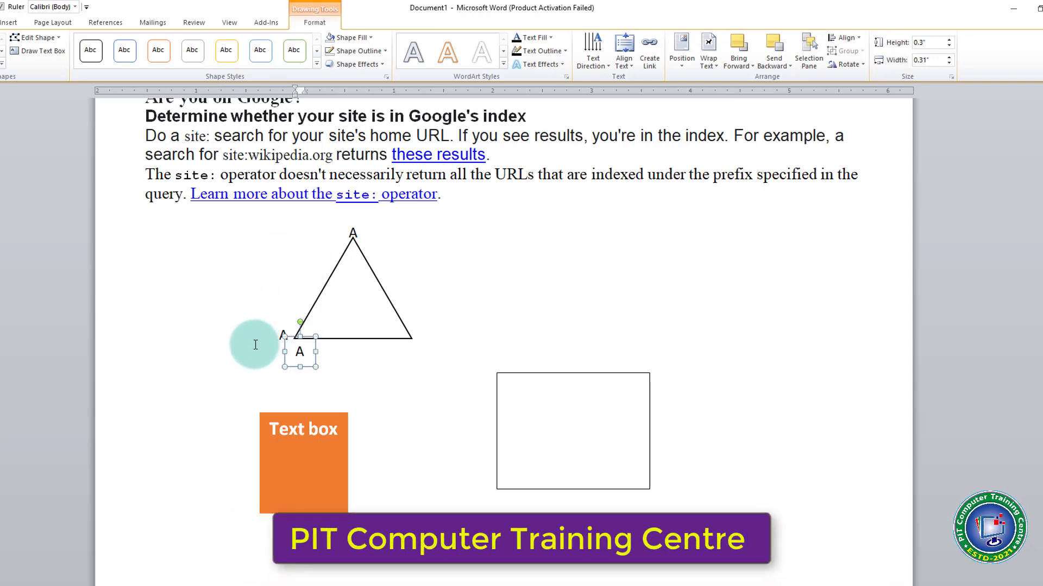
{"action": "left_click", "coordinate": [285, 351]}
{"action": "left_click_drag", "start_coordinate": [306, 370], "coordinate": [386, 333]}
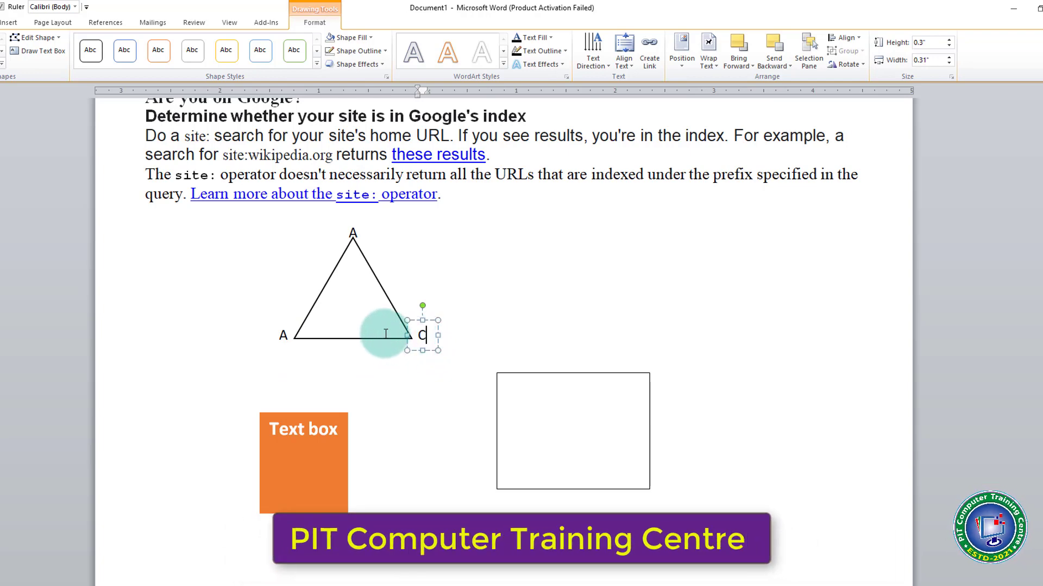
Change the label at the triangle's lower-left corner to B and deselect its text box.
{"action": "left_click", "coordinate": [284, 335]}
{"action": "double_click", "coordinate": [283, 336]}
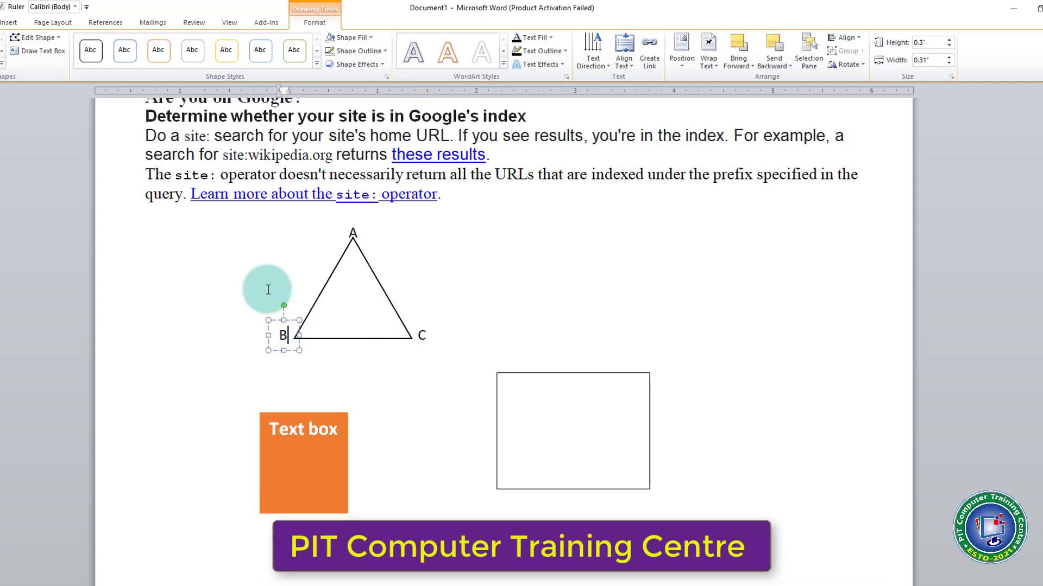
{"action": "left_click", "coordinate": [430, 219]}
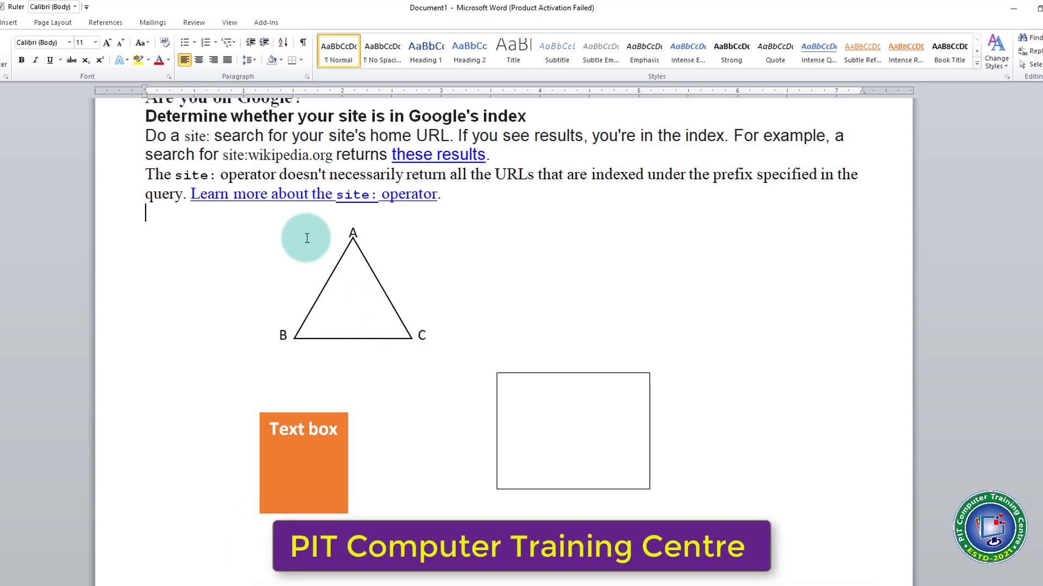
{"action": "scroll", "coordinate": [300, 234], "scroll_direction": "up", "scroll_amount": 3}
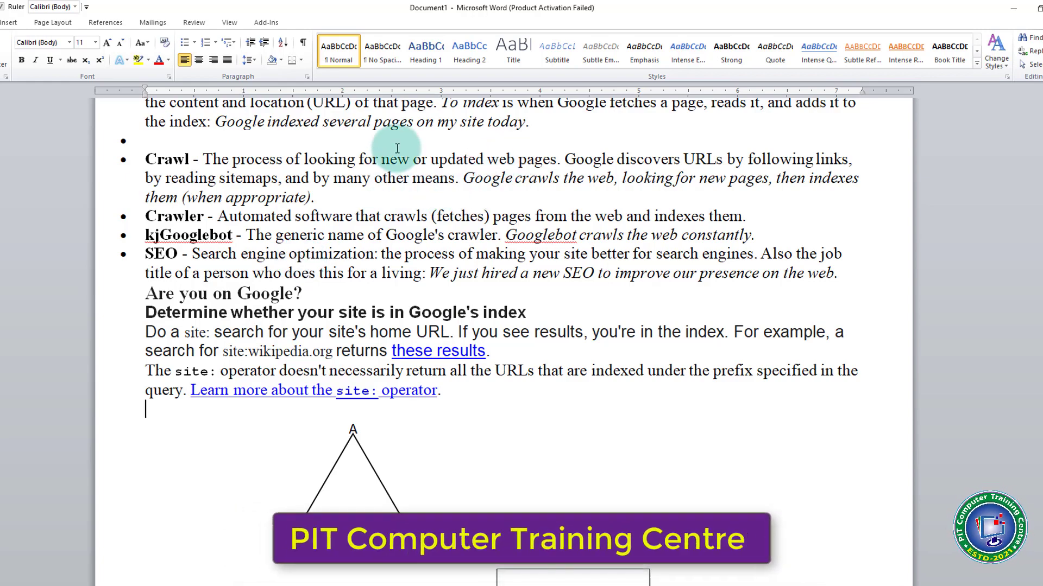
{"action": "scroll", "coordinate": [396, 157], "scroll_direction": "up", "scroll_amount": 7}
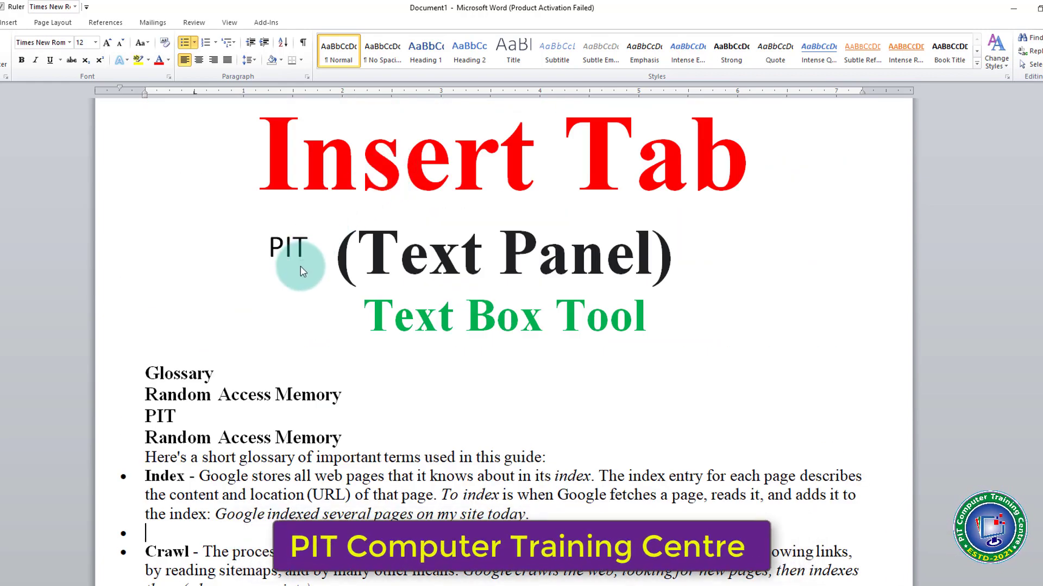